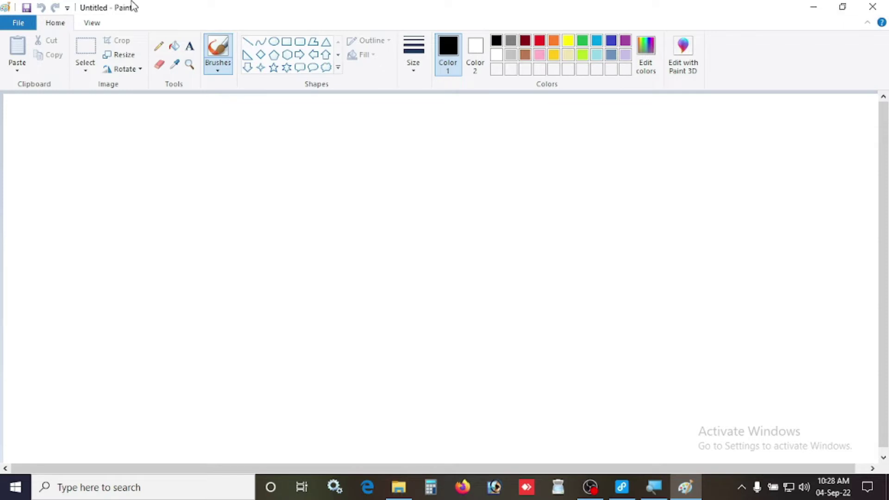
Step: Examine the quick-access options, file commands, image properties and view options
click(68, 9)
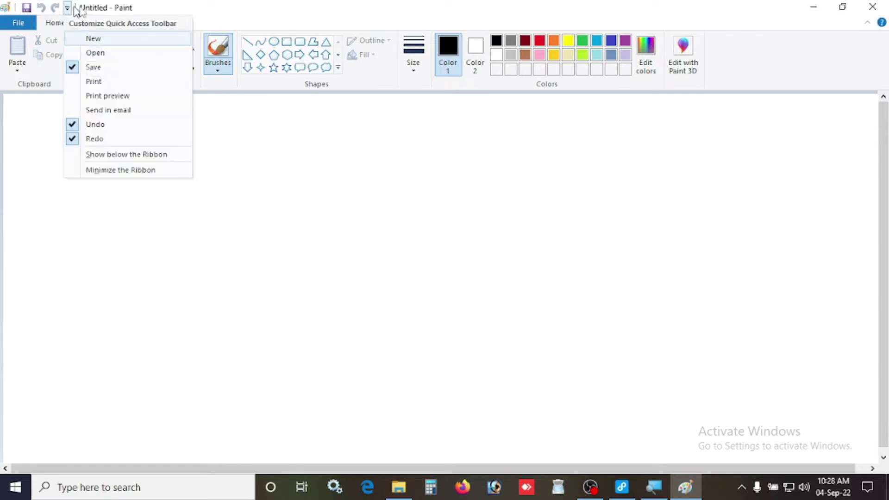
click(750, 12)
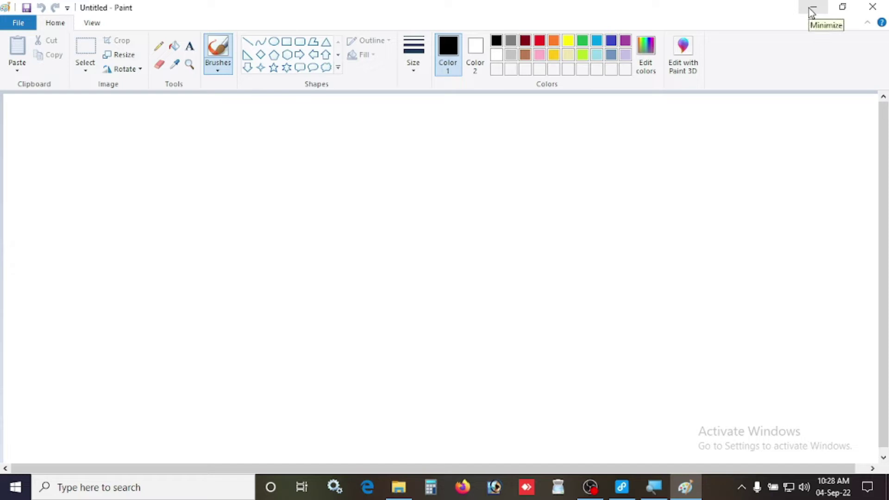
click(19, 24)
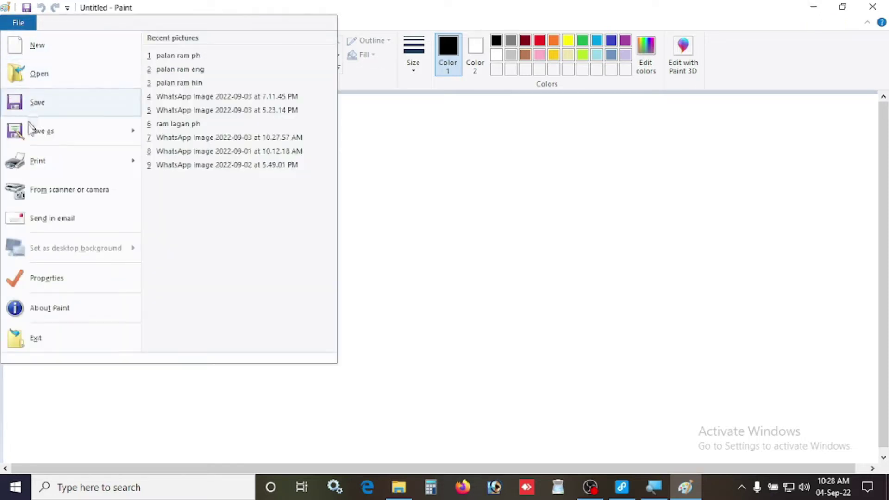
mouse_move(31, 141)
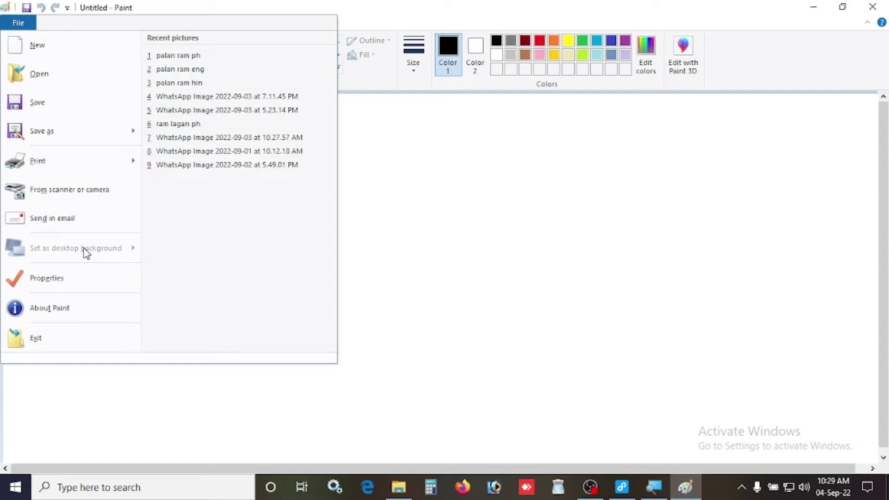
click(62, 284)
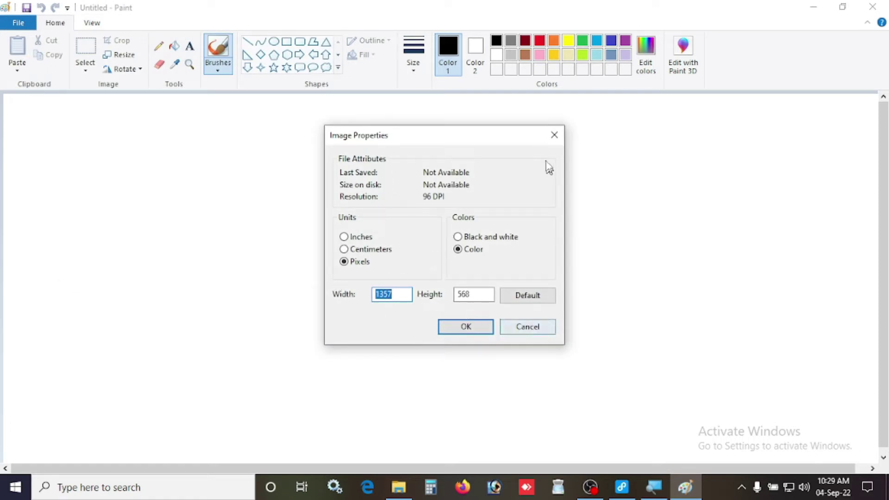
click(554, 135)
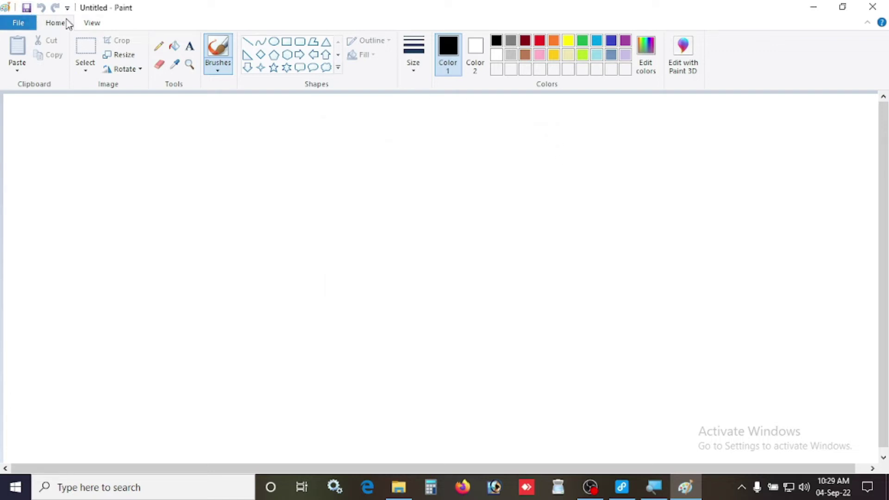
click(95, 24)
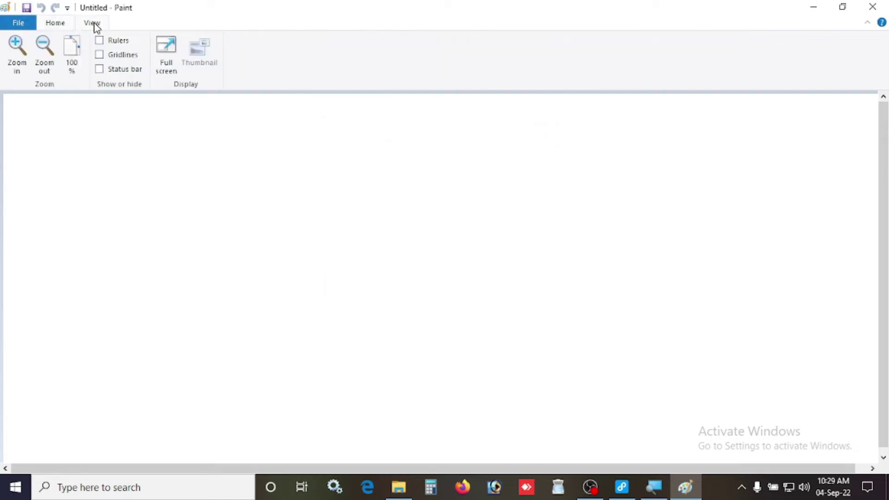
click(56, 25)
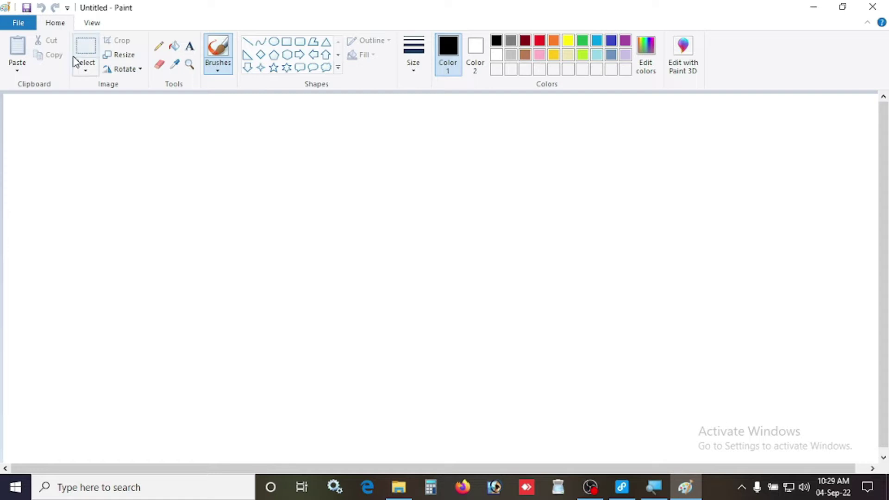
Step: Draw four thin black freehand lines rising across the middle of the canvas with the Pencil
click(161, 47)
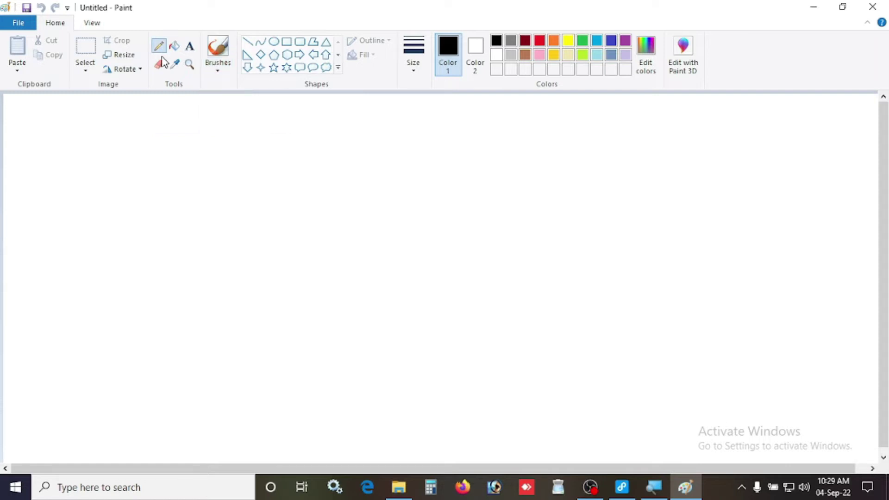
drag(191, 246, 369, 188)
drag(198, 298, 448, 208)
drag(218, 319, 451, 251)
drag(222, 347, 559, 281)
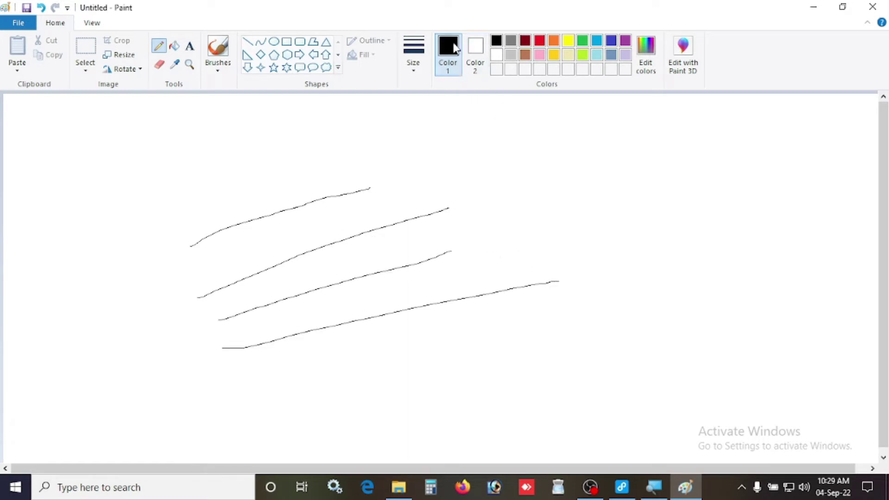
Step: Draw four thin orange freehand lines overlapping the black ones and a small closed orange outline to the left of the black lines
click(554, 41)
drag(381, 243, 651, 211)
drag(416, 178, 691, 164)
drag(381, 315, 695, 248)
drag(424, 357, 668, 292)
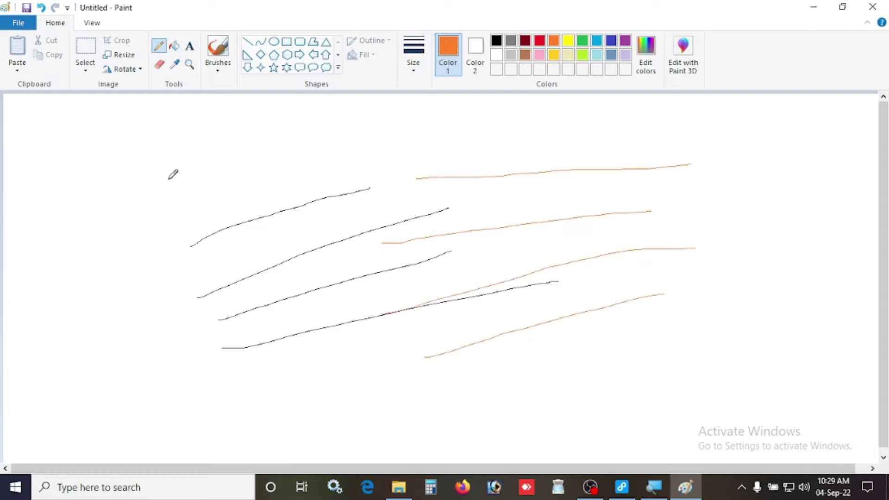
mouse_move(117, 176)
mouse_down()
mouse_move(103, 191)
mouse_move(104, 239)
mouse_move(178, 216)
mouse_move(175, 195)
mouse_move(118, 176)
mouse_up()
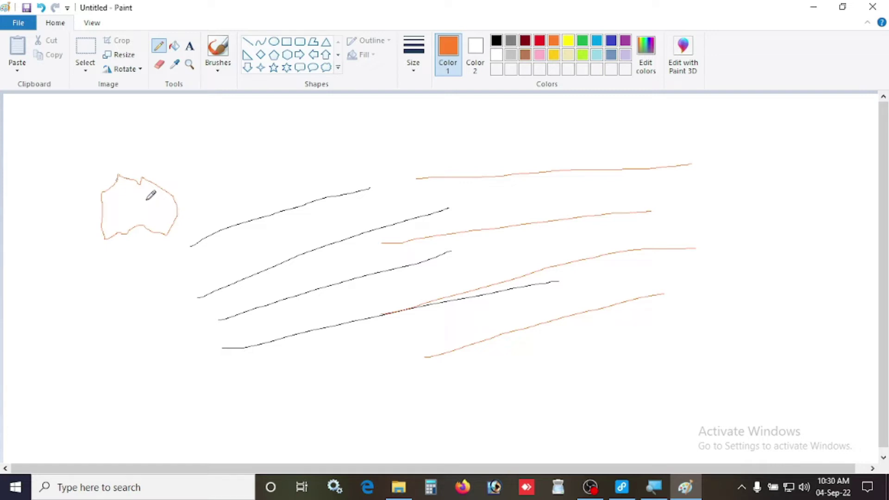
Step: Draw a large and a smaller closed irregular orange outline above the lines using the thickest pencil size
click(413, 67)
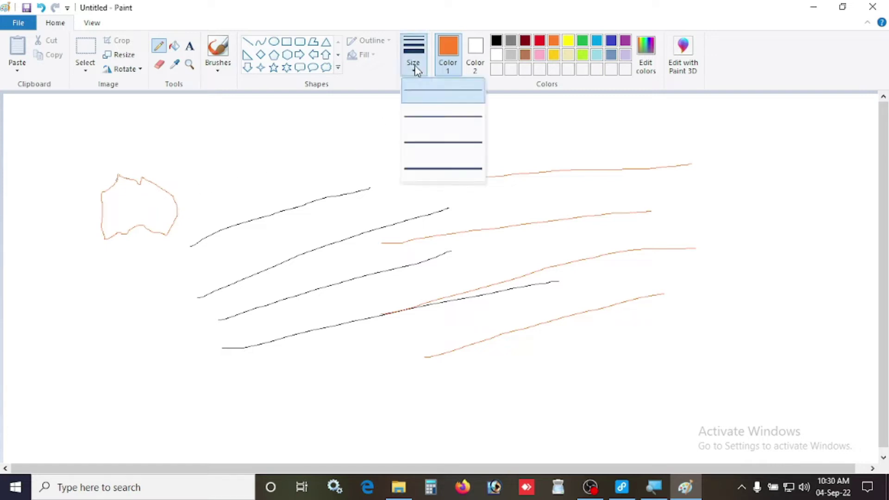
click(437, 169)
mouse_move(324, 144)
mouse_down()
mouse_move(234, 233)
mouse_move(338, 261)
mouse_move(382, 226)
mouse_move(399, 183)
mouse_move(357, 148)
mouse_move(328, 141)
mouse_up()
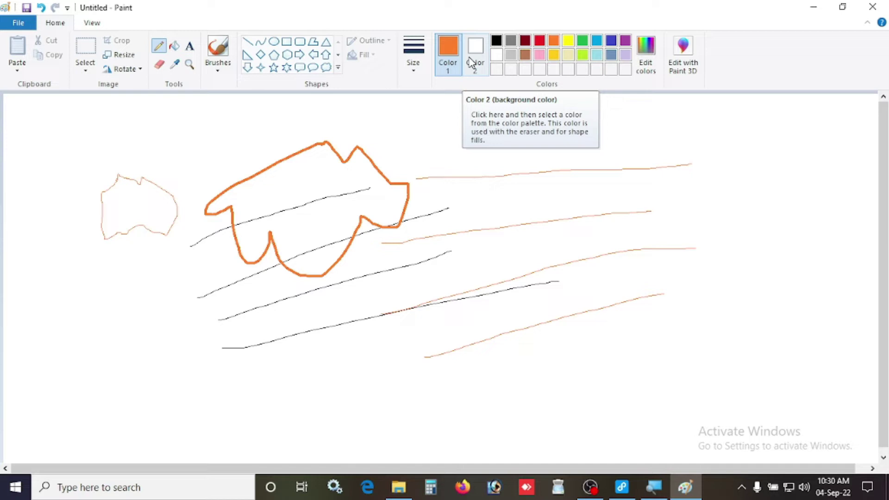
mouse_move(454, 154)
mouse_down()
mouse_move(475, 215)
mouse_move(523, 197)
mouse_move(538, 152)
mouse_move(477, 125)
mouse_move(457, 152)
mouse_up()
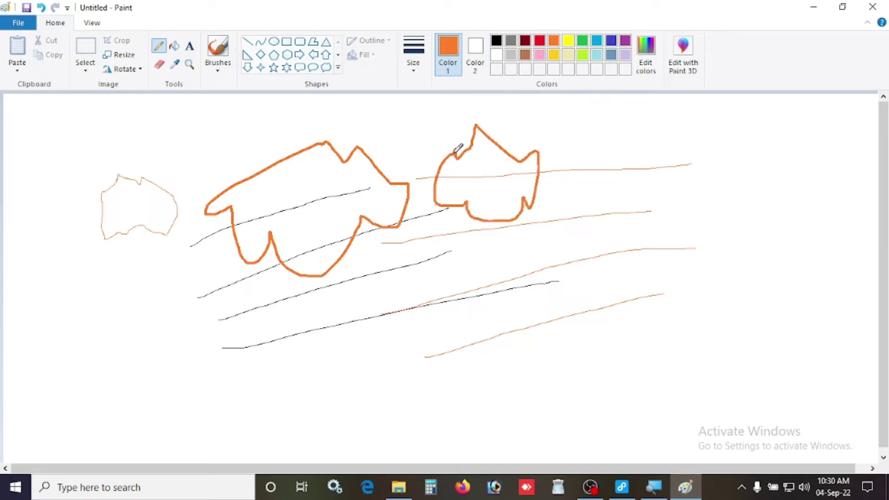
Step: Fill the smaller thick orange outline with lime, including the parts above and below the line crossing it
click(582, 55)
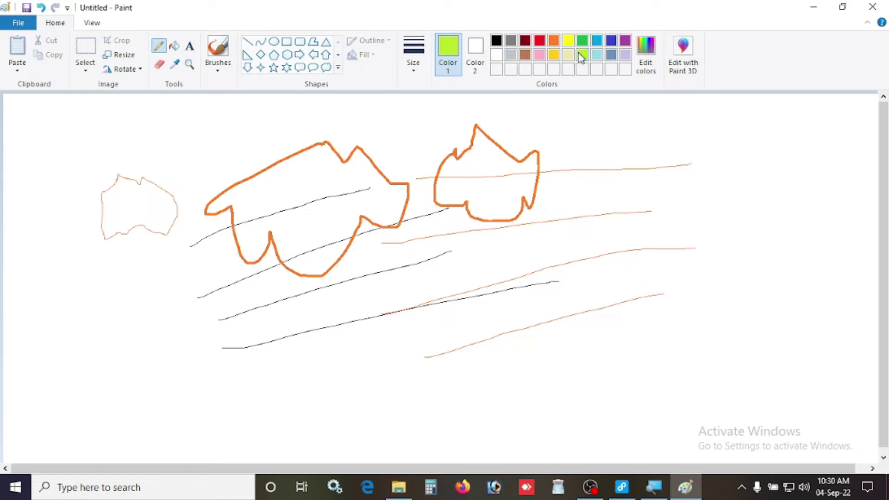
click(173, 51)
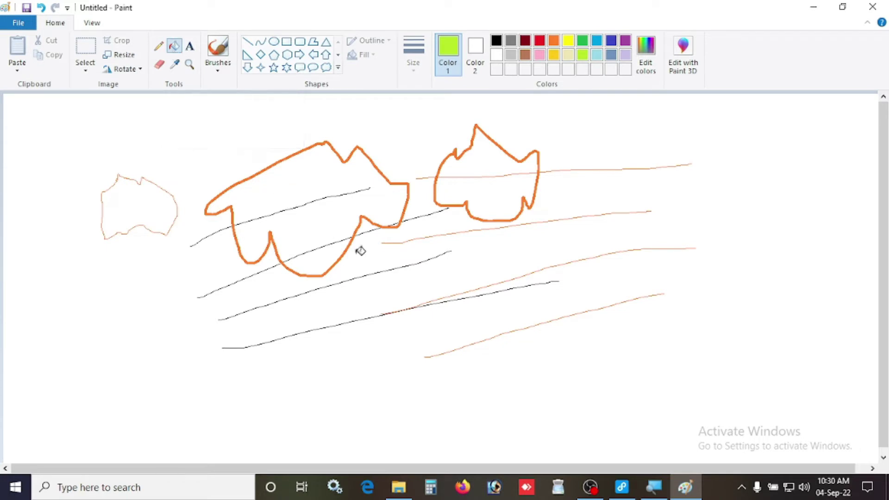
click(481, 165)
click(490, 186)
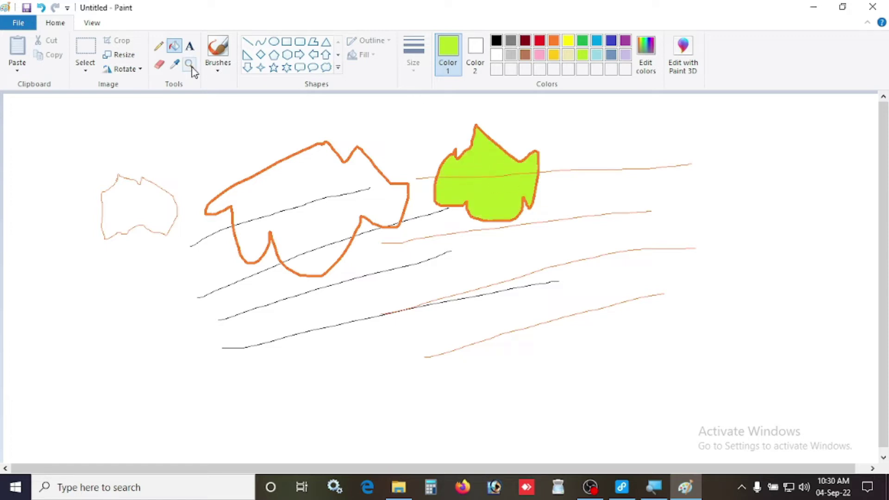
Step: Erase the small thin orange outline and the start of the uppermost black line, increasing the eraser size partway
click(159, 66)
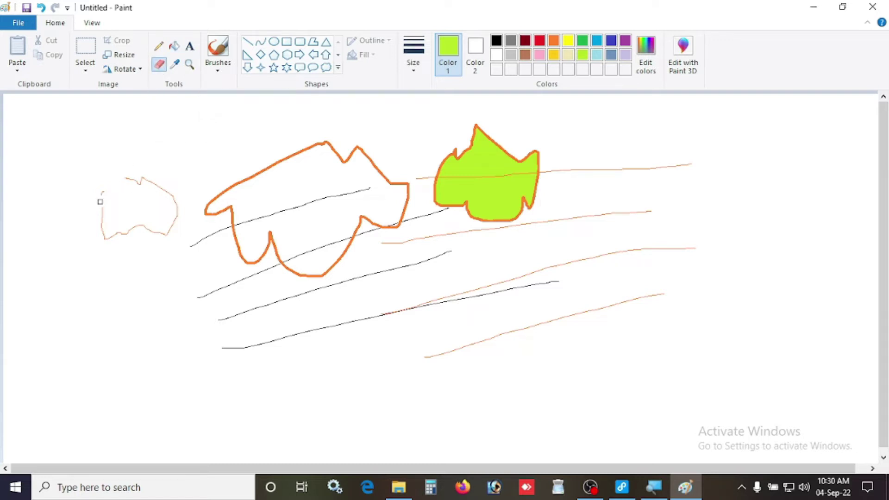
drag(102, 231, 105, 242)
click(419, 67)
click(423, 170)
mouse_move(129, 177)
mouse_down()
mouse_move(168, 195)
mouse_move(125, 175)
mouse_move(166, 214)
mouse_move(154, 169)
mouse_move(176, 210)
mouse_up()
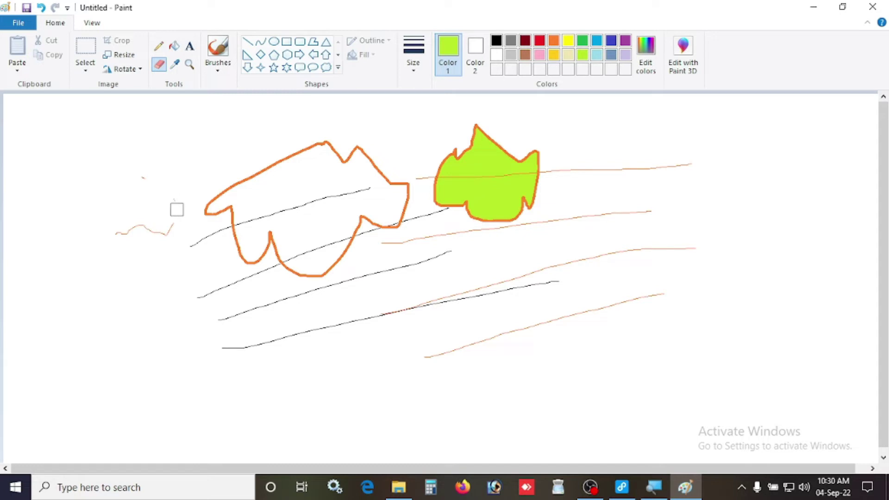
mouse_move(177, 210)
mouse_down()
mouse_move(168, 244)
mouse_move(145, 242)
mouse_move(130, 225)
mouse_move(123, 244)
mouse_move(113, 233)
mouse_move(152, 231)
mouse_move(148, 217)
mouse_move(160, 232)
mouse_move(208, 245)
mouse_move(198, 273)
mouse_move(205, 227)
mouse_up()
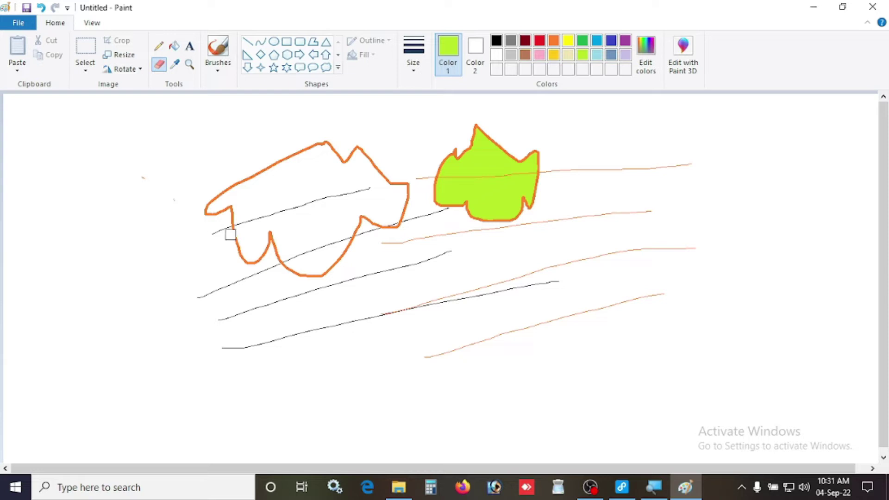
Step: Draw a lime six-point star on the blank left area of the canvas and move it slightly up and left
click(288, 69)
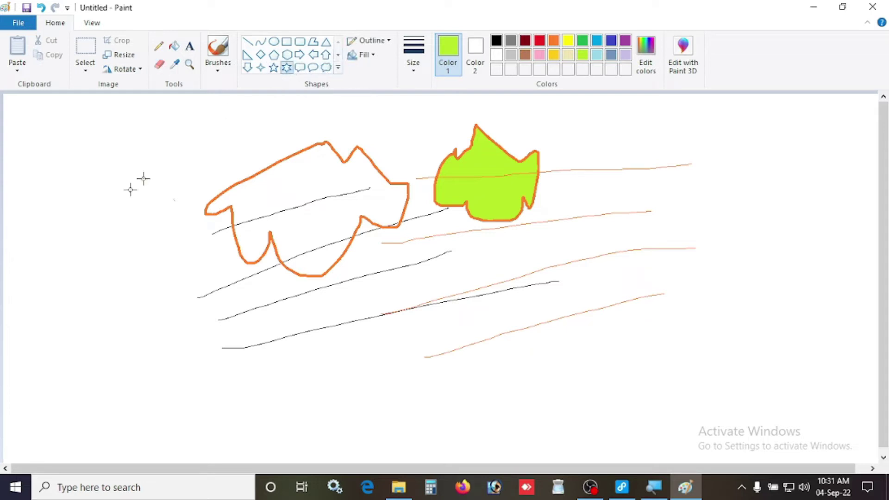
drag(47, 174, 195, 335)
drag(128, 252, 111, 216)
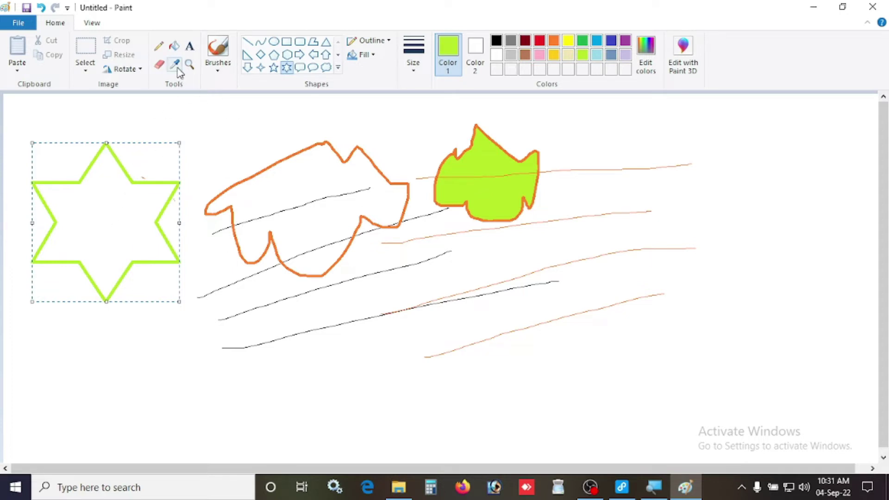
Step: Fill the six-point star with turquoise
click(175, 47)
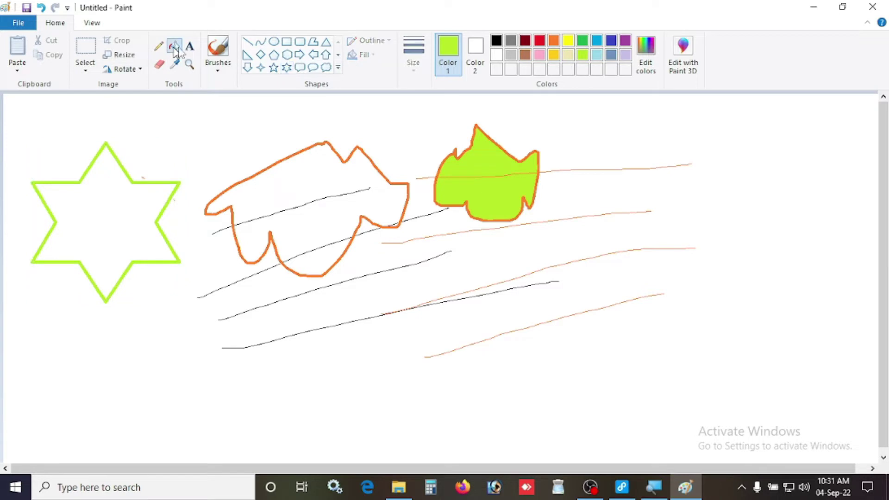
click(597, 41)
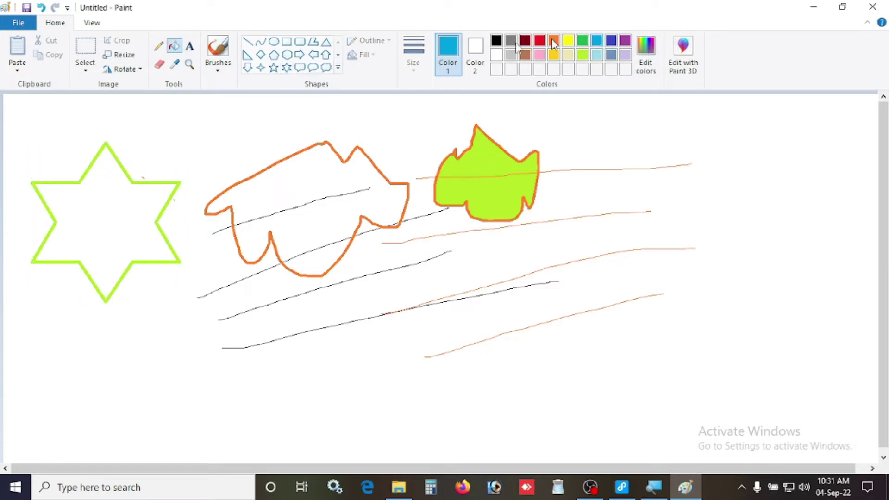
click(124, 203)
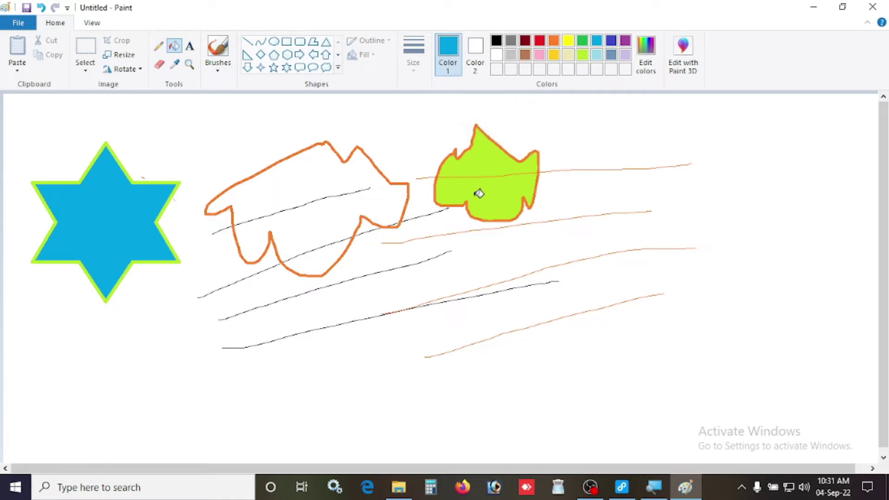
Step: Pick the lime colour from the filled shape and fill the star and the large orange outline with it
click(175, 65)
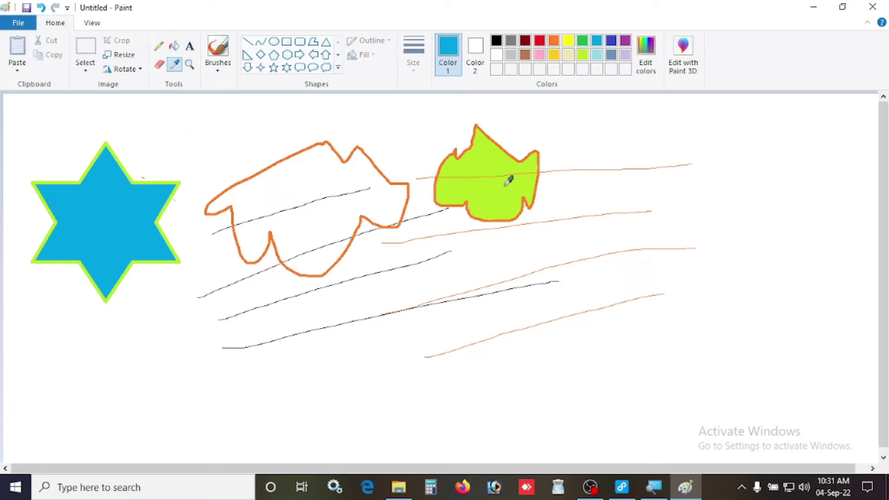
click(482, 155)
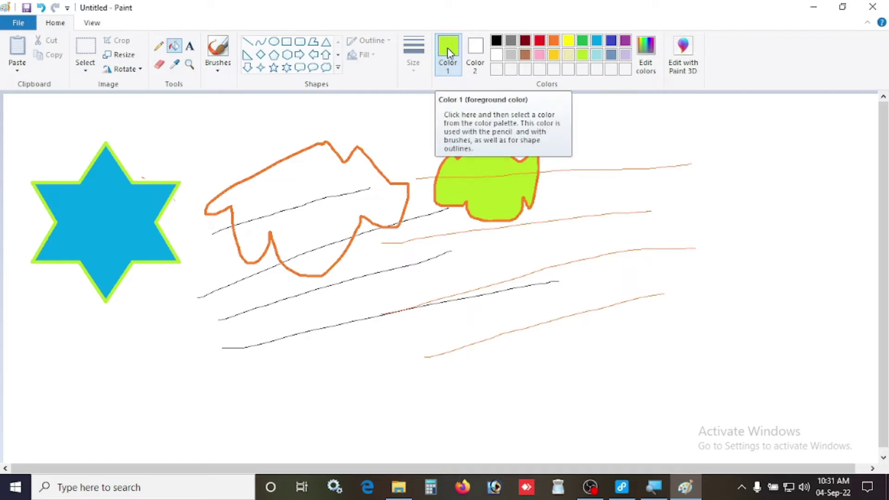
click(115, 217)
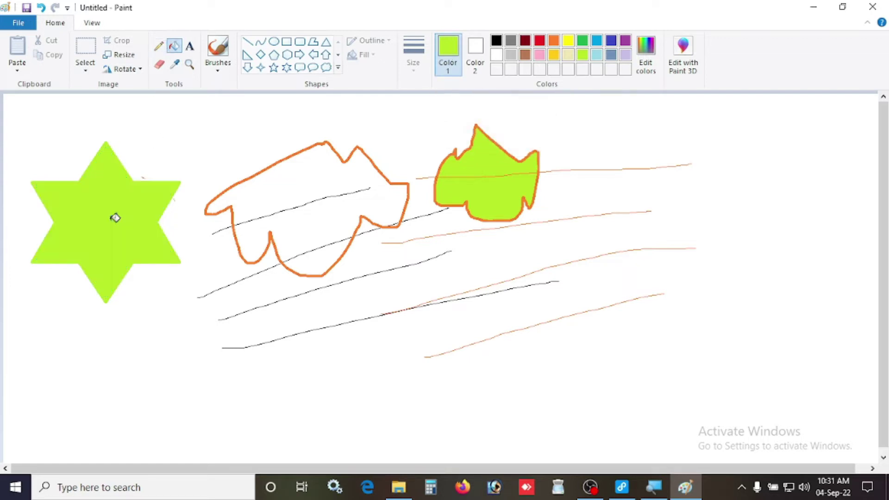
click(306, 188)
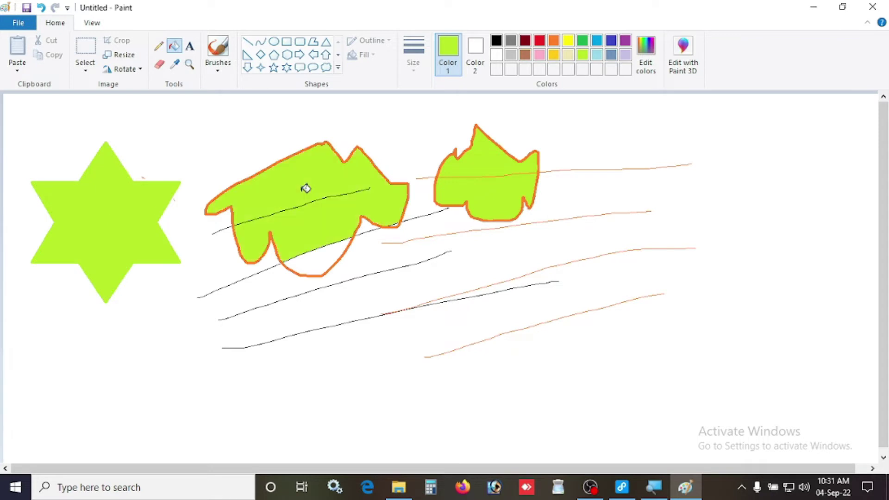
Step: Undo the last three fills, and undo and redo the drawing of the star
key(ctrl+z)
key(ctrl+z)
key(ctrl+z)
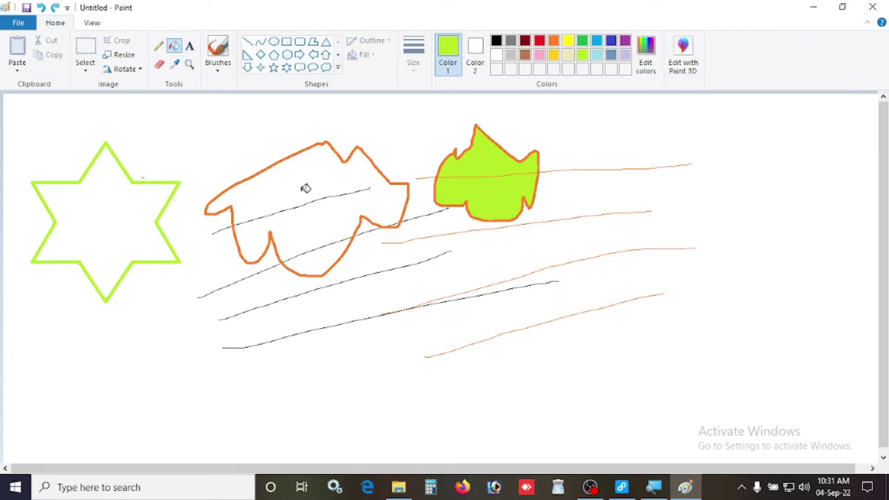
click(41, 7)
click(54, 9)
Step: Magnify the large orange outline by two levels and zoom back out one level
click(189, 66)
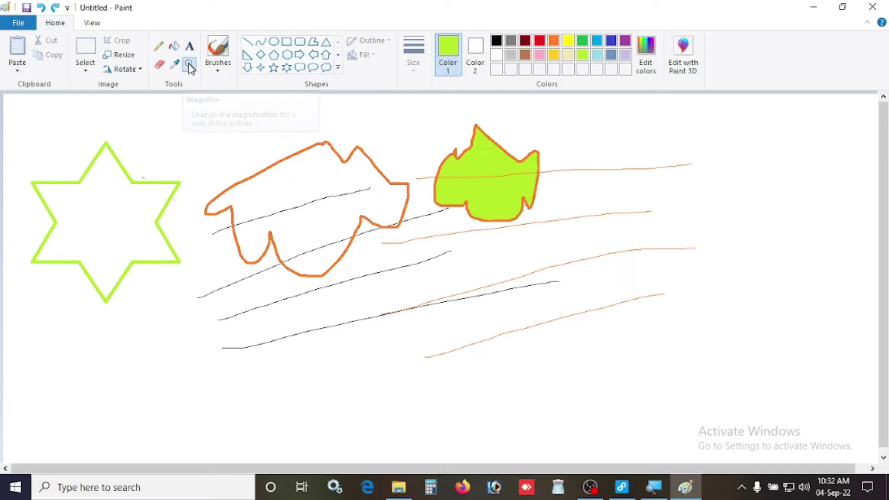
click(330, 218)
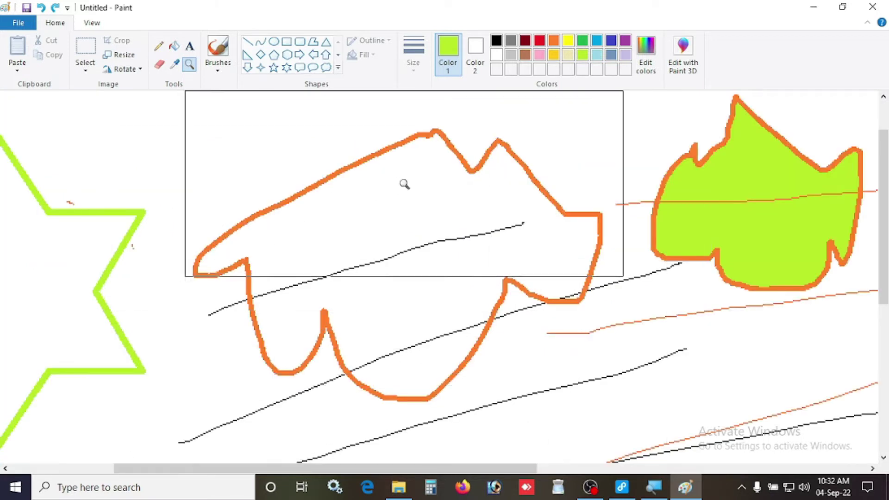
click(439, 216)
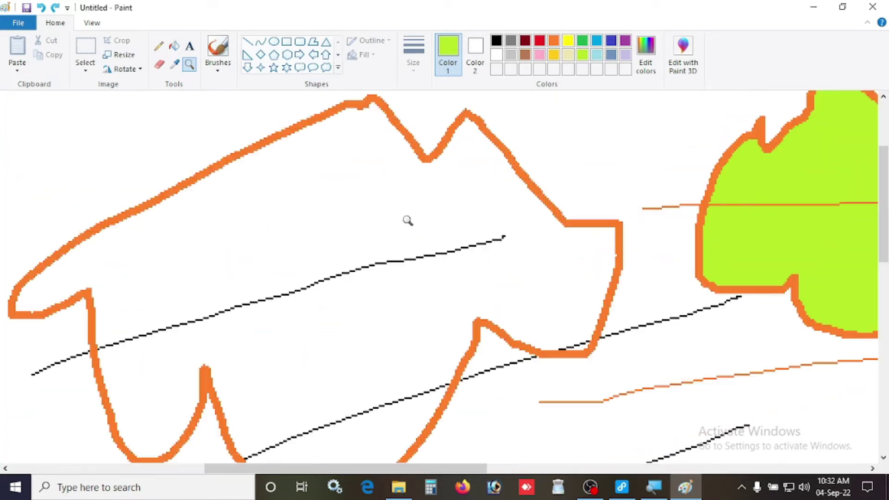
right_click(381, 226)
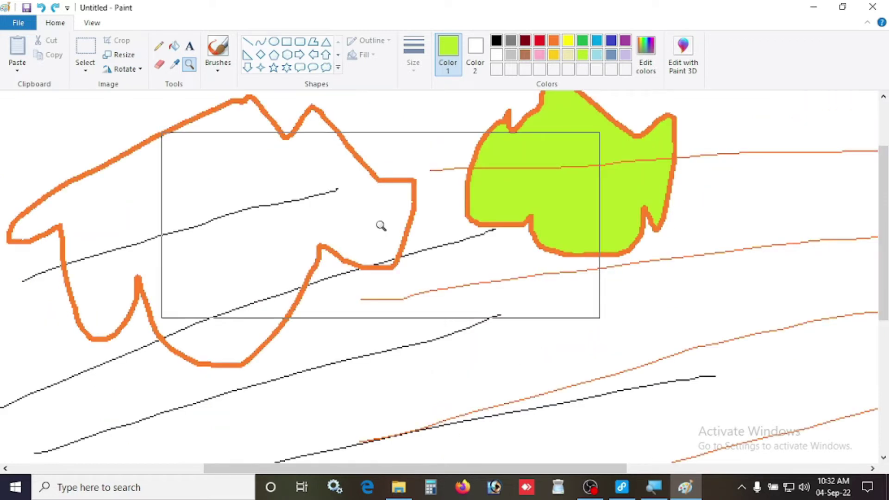
Step: Add orange text reading "future computer cente" over the lime-filled shape, starting near its lower-left edge
right_click(380, 225)
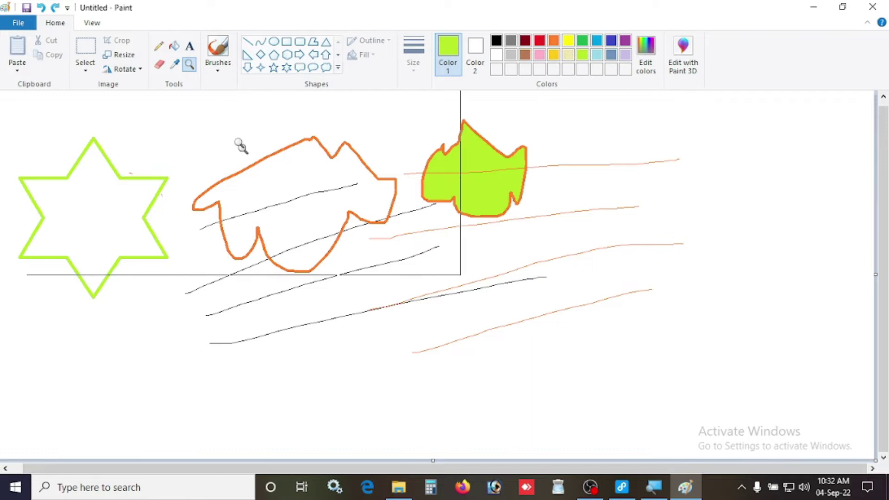
click(190, 47)
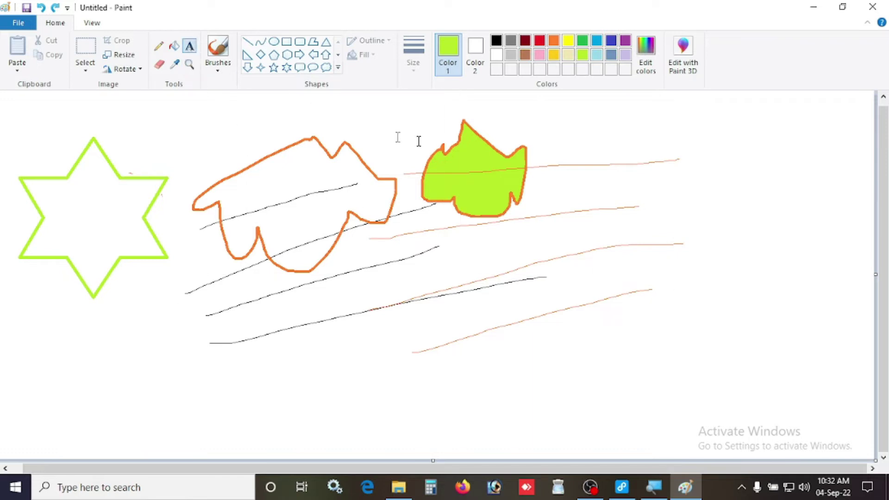
click(433, 182)
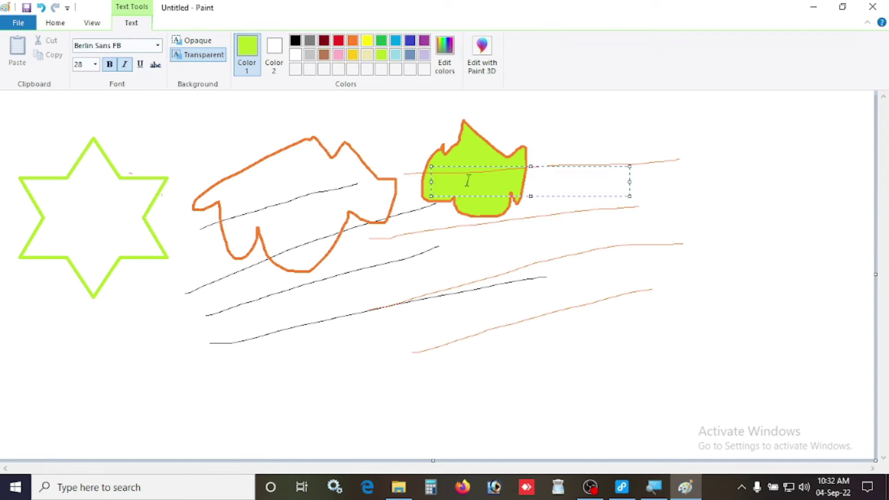
click(353, 41)
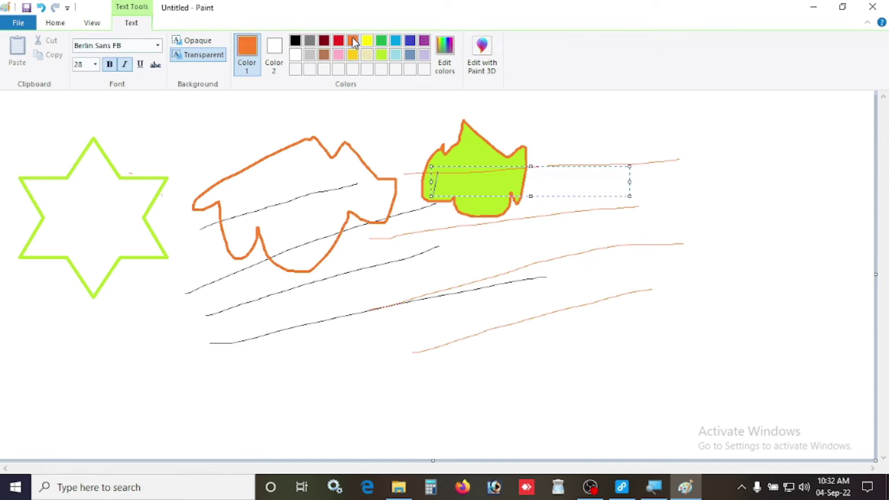
text(future computer cente)
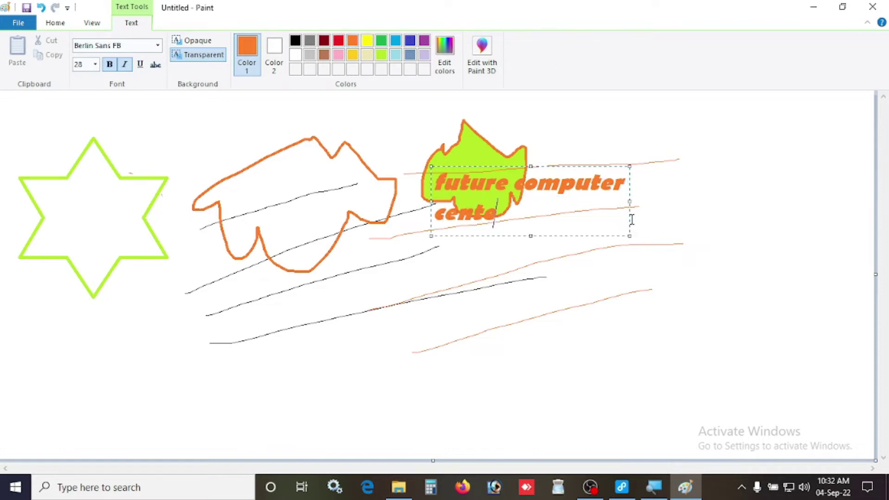
Step: Widen the text box to fit the text on one line and set its font to Arial Narrow
mouse_move(629, 203)
mouse_down()
mouse_move(698, 201)
mouse_move(645, 187)
mouse_move(432, 185)
mouse_up()
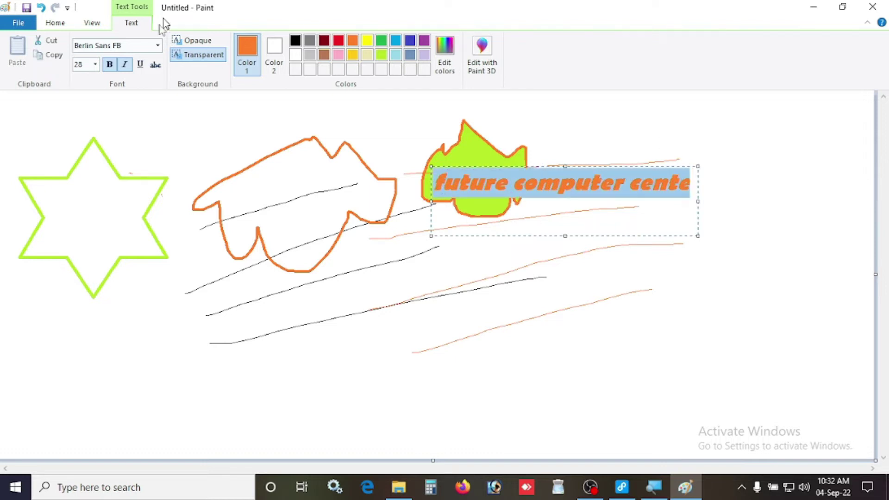
click(158, 46)
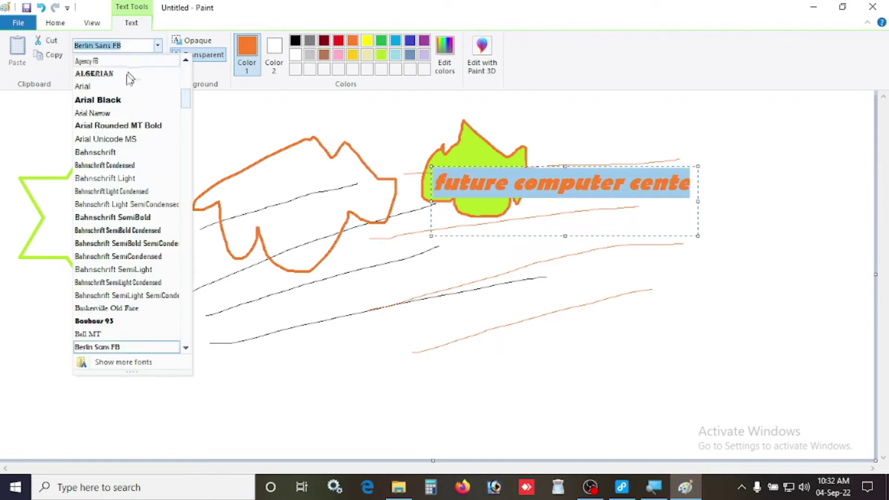
click(105, 113)
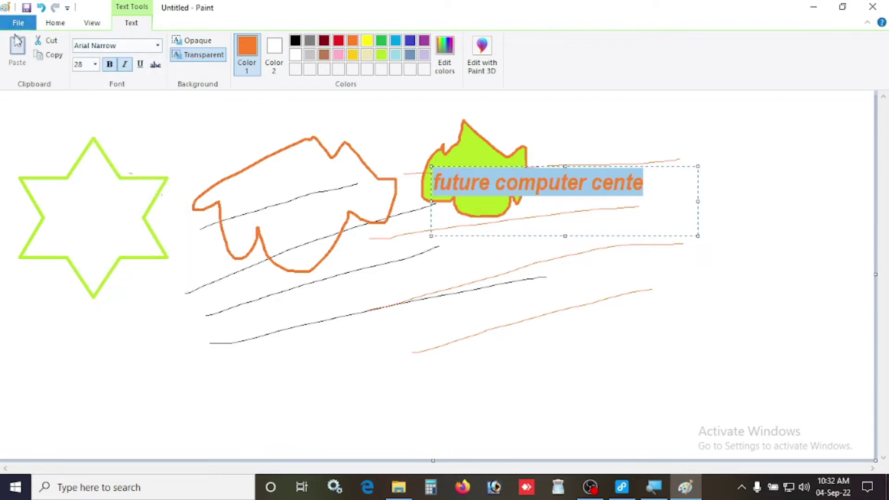
Step: Change the text's font size to 16 and then to 24
click(95, 64)
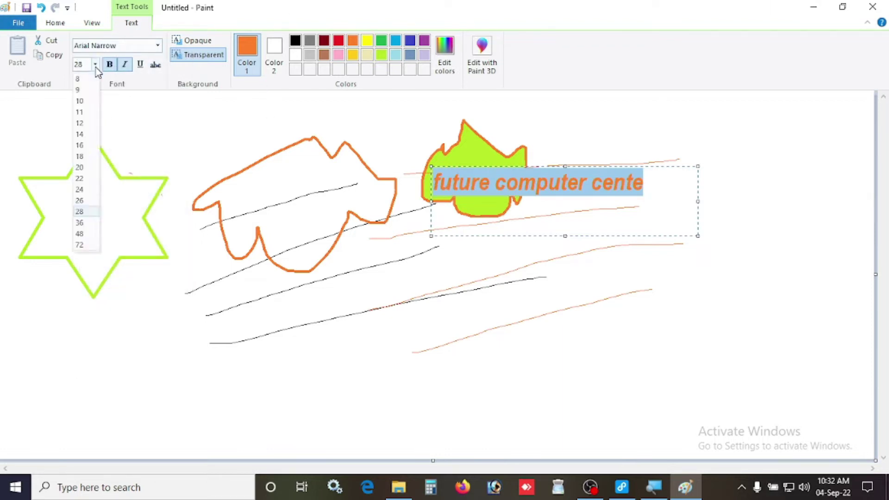
click(87, 147)
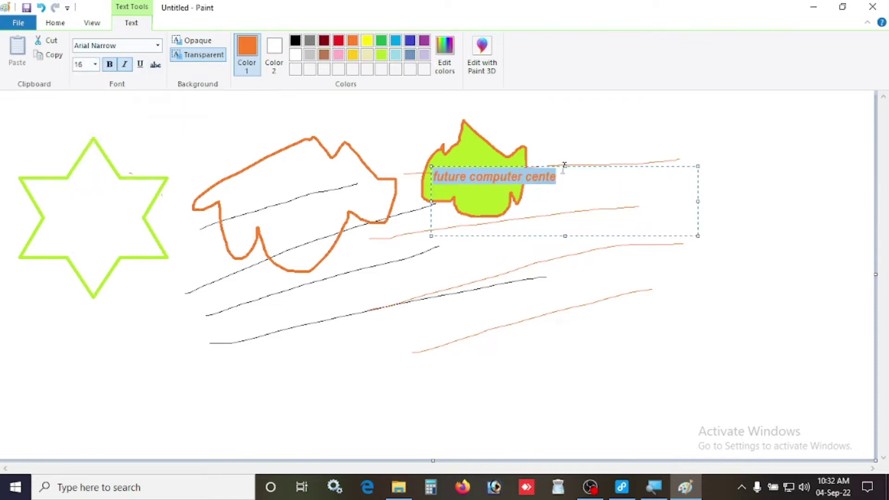
click(95, 64)
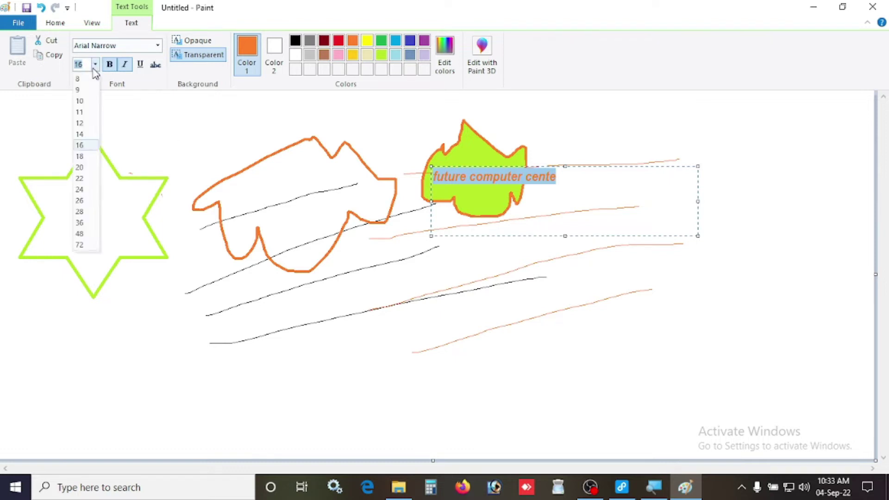
click(88, 188)
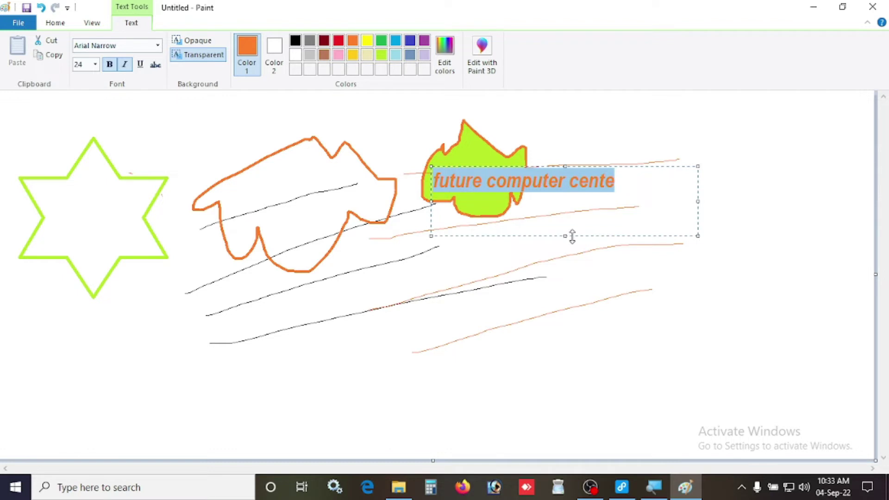
click(641, 185)
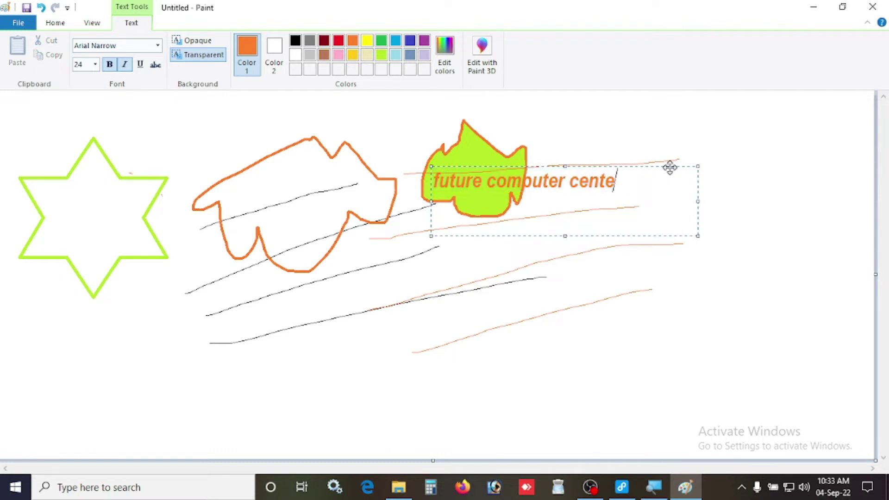
Step: Move the text box over the star and the large orange outline, switching its background to opaque and back to transparent
drag(678, 166, 283, 348)
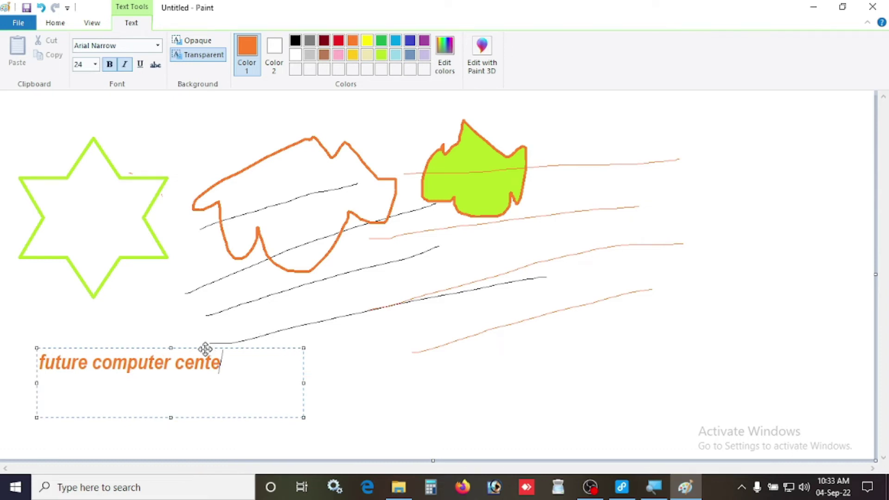
drag(212, 347, 191, 194)
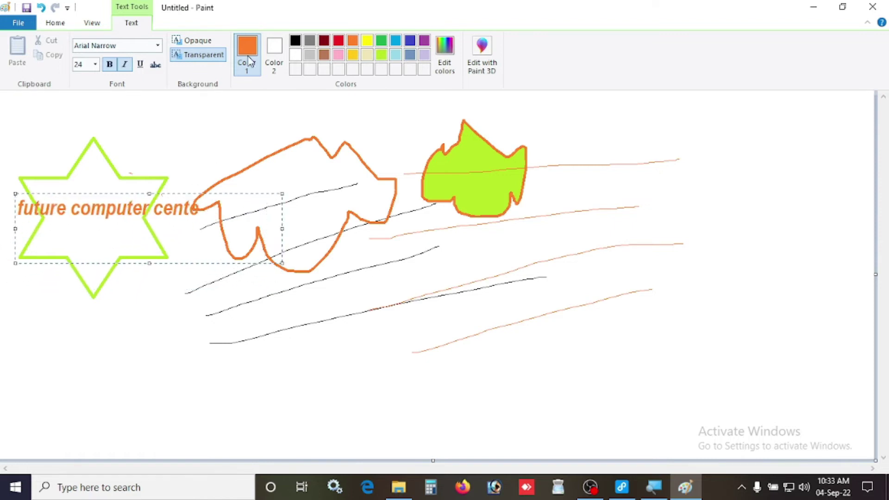
click(194, 40)
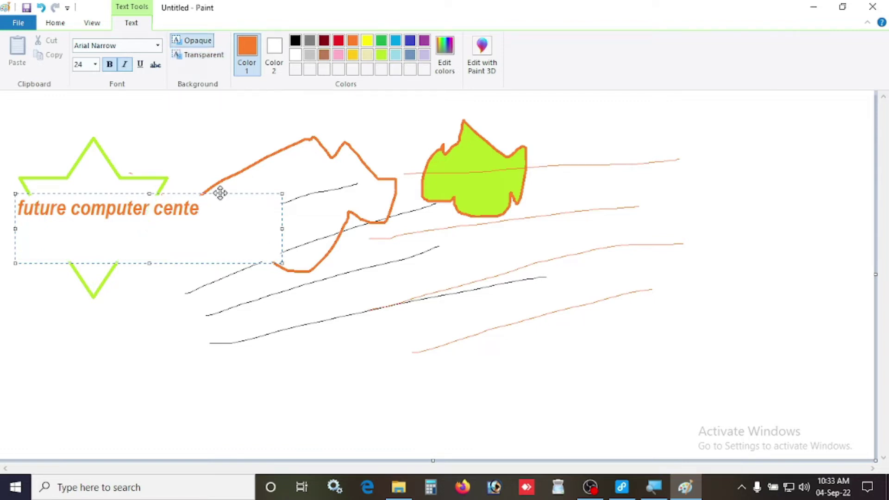
drag(220, 193, 342, 167)
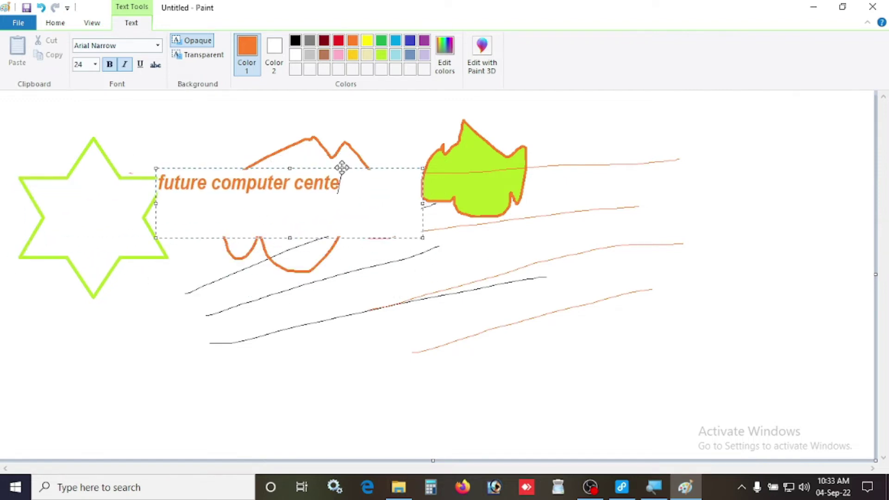
click(199, 55)
drag(312, 169, 286, 227)
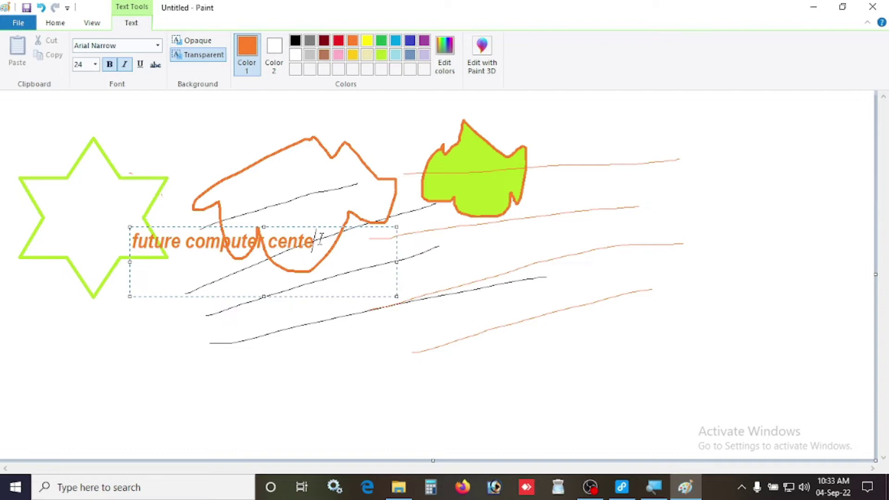
Step: Recolour the whole "future computer cente" text dark red
drag(321, 246, 106, 246)
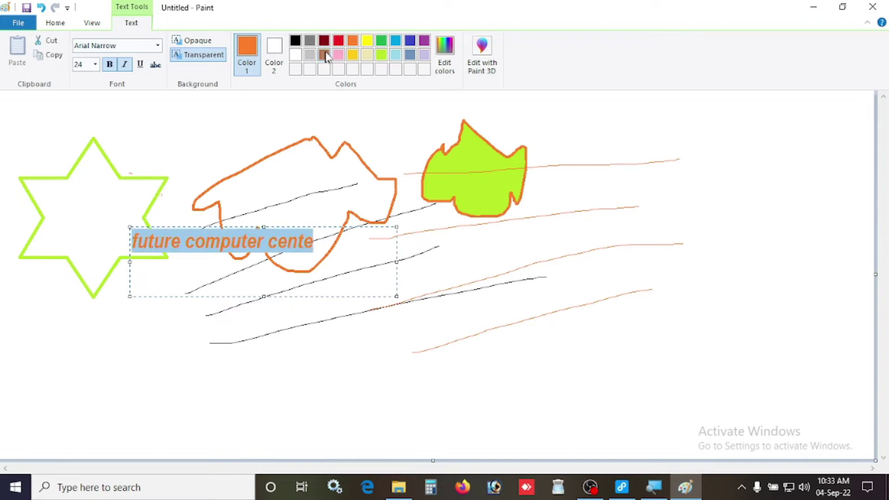
click(324, 41)
click(318, 245)
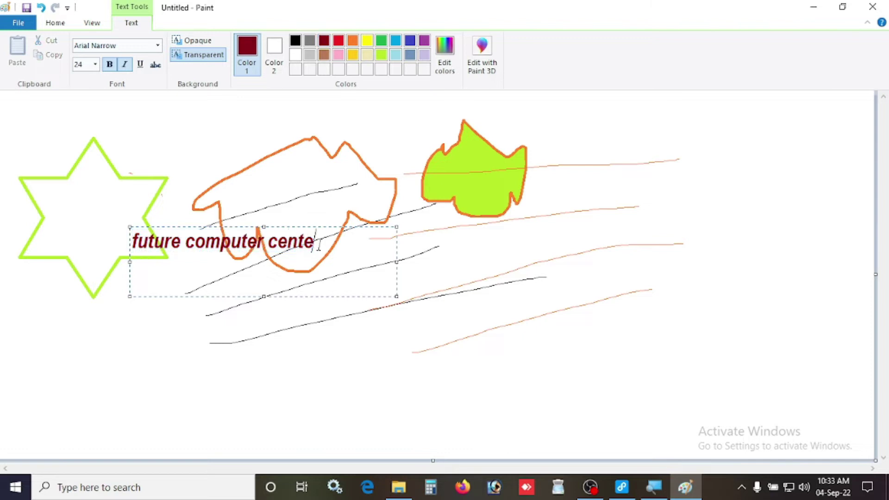
Step: Draw a looping dark red freehand stroke with the standard brush in the lower-right area of the canvas
click(55, 23)
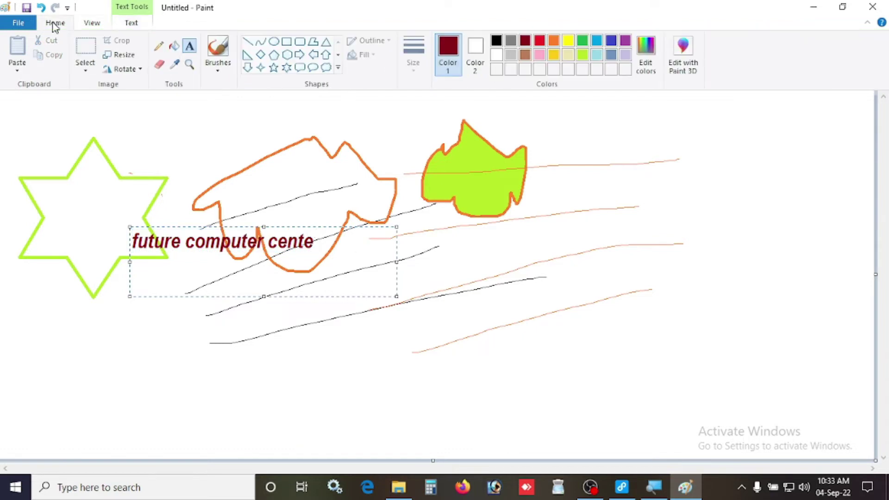
click(218, 72)
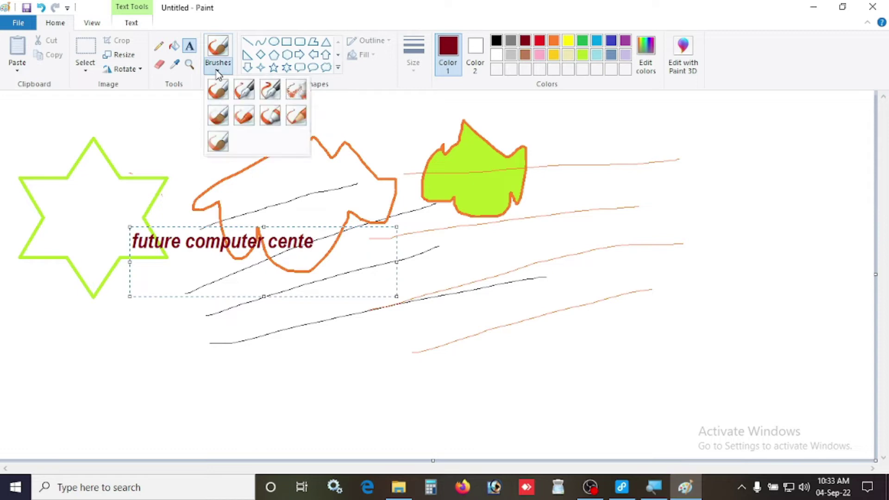
click(245, 92)
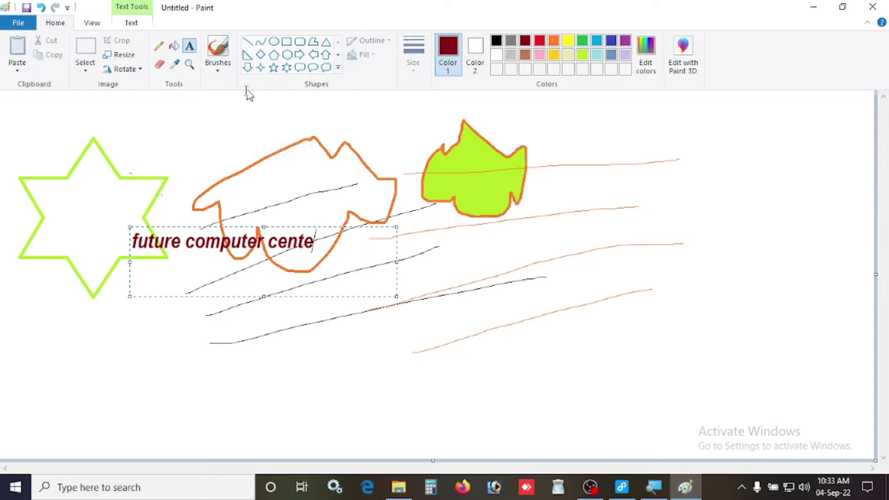
click(218, 53)
click(221, 91)
mouse_move(588, 239)
mouse_down()
mouse_move(544, 336)
mouse_move(740, 331)
mouse_up()
Step: Paint thick dark red watercolour brush strokes below and beside the lime-filled shape
click(217, 72)
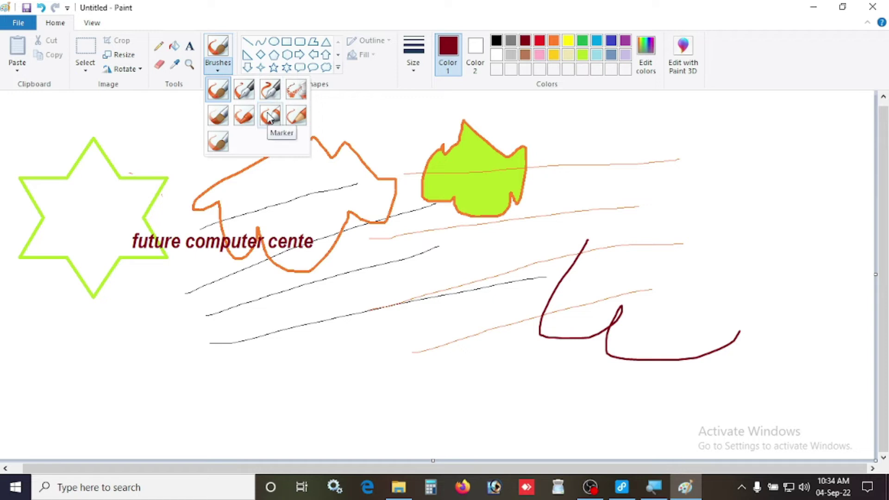
click(220, 145)
mouse_move(438, 249)
mouse_down()
mouse_move(463, 317)
mouse_move(443, 254)
mouse_move(496, 265)
mouse_up()
mouse_move(548, 212)
mouse_down()
mouse_move(555, 323)
mouse_move(607, 200)
mouse_move(600, 258)
mouse_move(589, 188)
mouse_move(391, 278)
mouse_up()
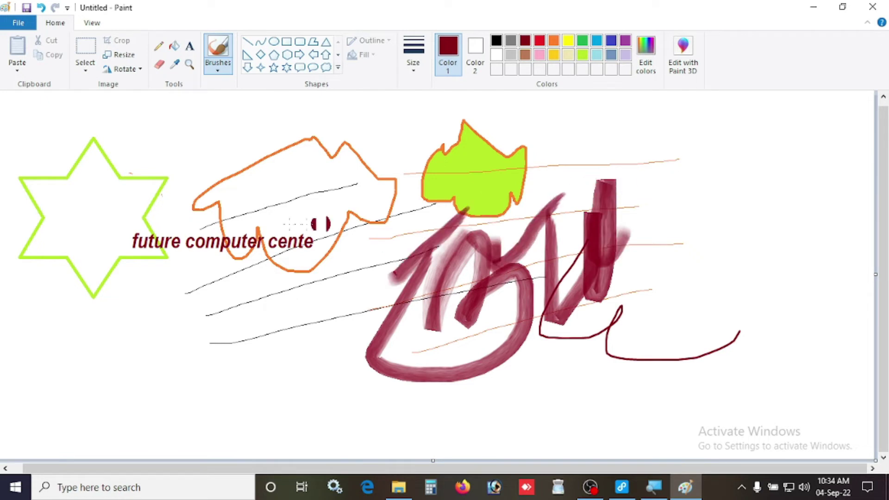
Step: Draw a dark red cloud callout in the canvas's upper-right area and a straight diagonal line across the star and text
click(338, 68)
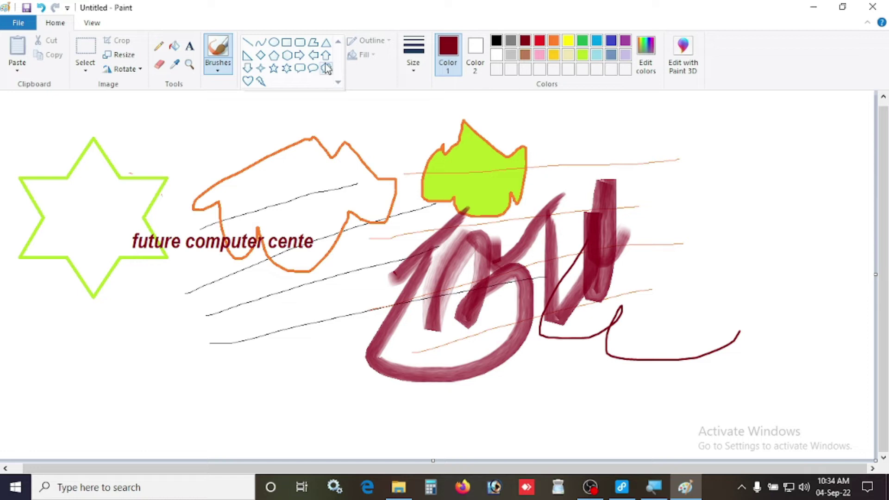
click(327, 69)
drag(708, 143, 835, 284)
drag(788, 238, 778, 201)
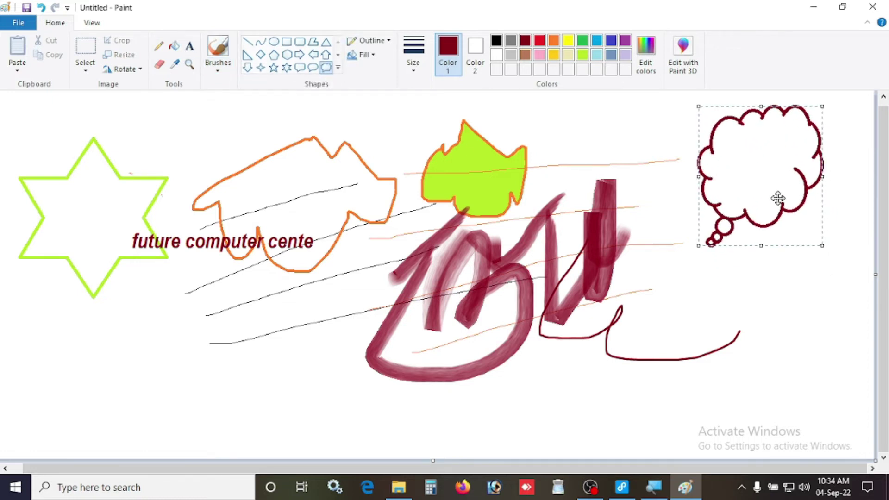
click(248, 43)
drag(37, 307, 307, 165)
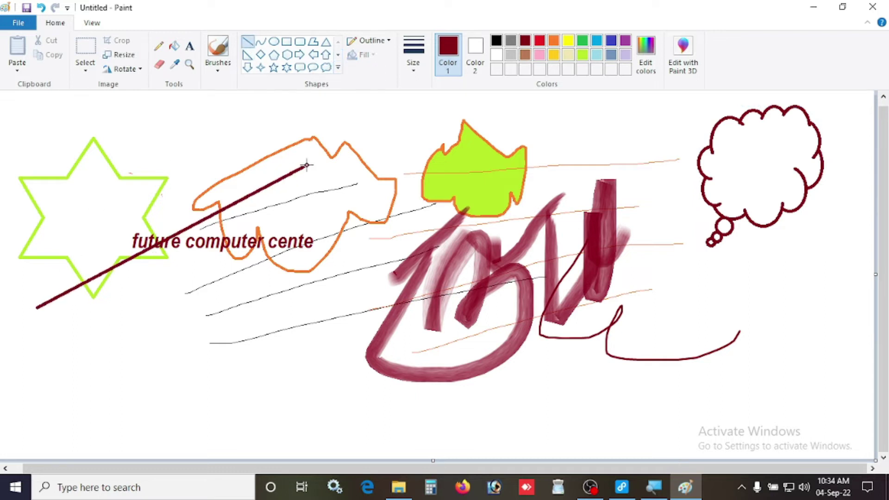
Step: Draw two dark red curves bending inwards beneath the cloud callout as the sides of a tree trunk
click(260, 44)
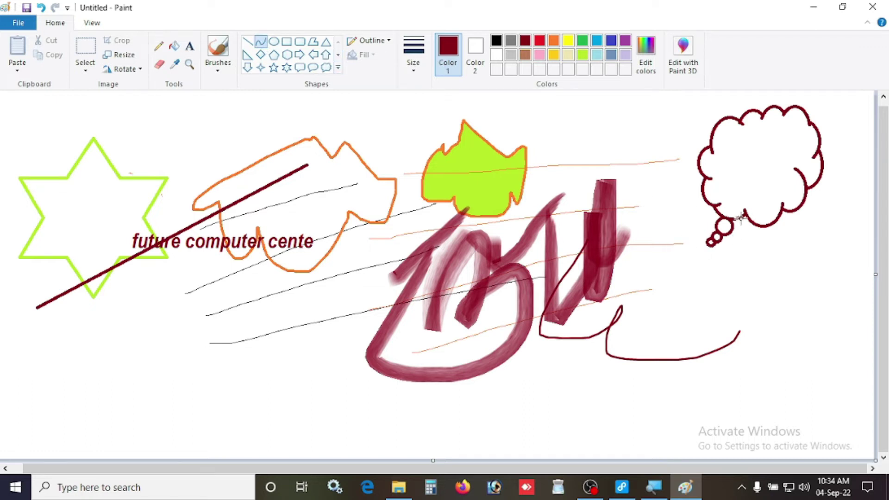
drag(745, 215, 712, 426)
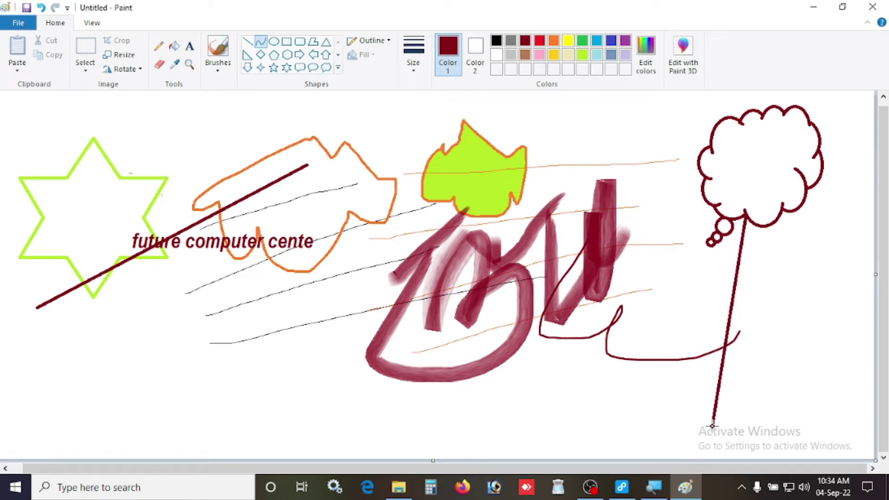
drag(754, 287, 767, 304)
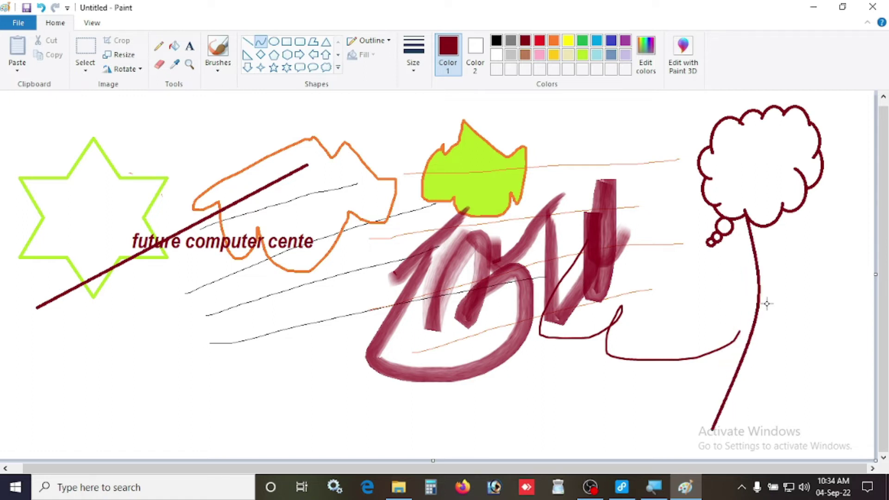
click(260, 44)
drag(819, 187, 857, 435)
drag(829, 319, 796, 346)
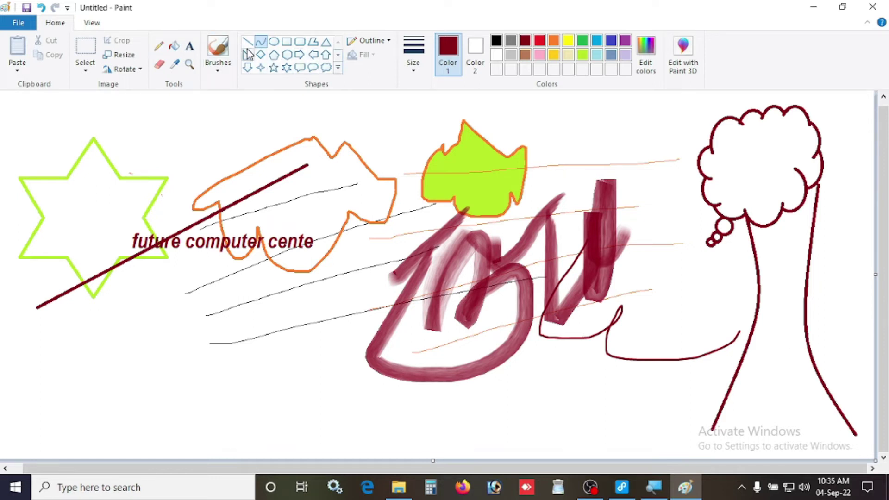
Step: Pencil a closed dark red ground outline with grass blades around the base of the tree trunk
click(158, 46)
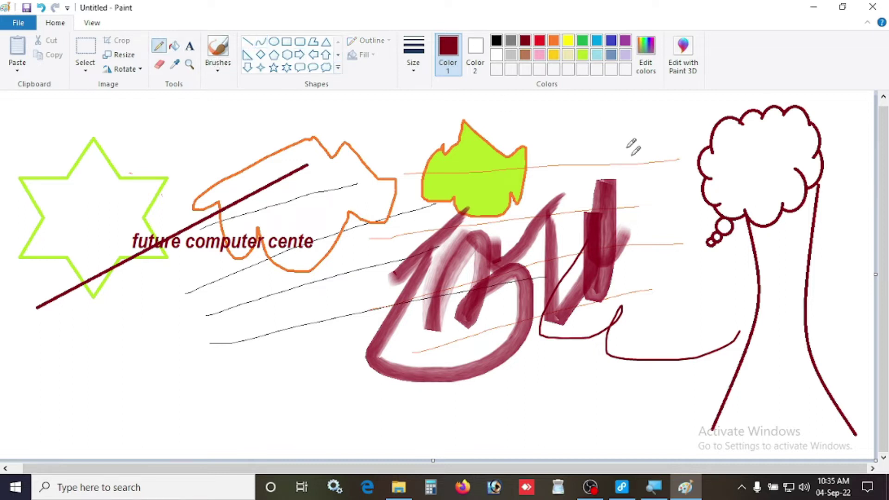
mouse_move(713, 427)
mouse_down()
mouse_move(695, 378)
mouse_move(695, 424)
mouse_move(668, 375)
mouse_move(667, 425)
mouse_move(696, 442)
mouse_move(846, 445)
mouse_move(865, 420)
mouse_move(869, 373)
mouse_move(855, 429)
mouse_move(850, 354)
mouse_move(840, 402)
mouse_move(712, 426)
mouse_up()
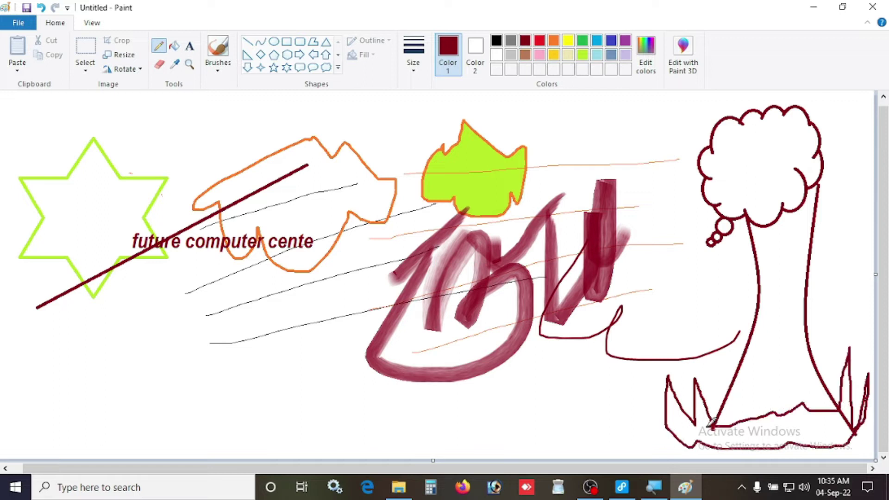
Step: Fill the tree's cloud-shaped crown with lime
click(173, 46)
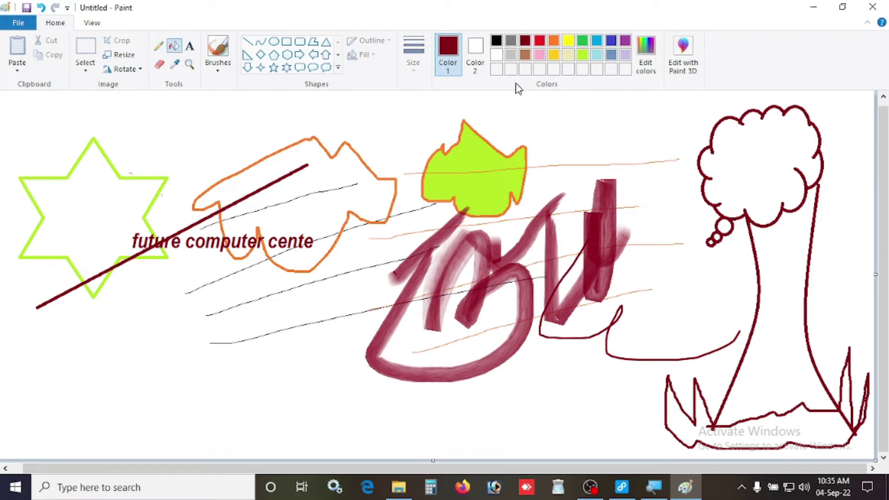
click(583, 55)
click(761, 138)
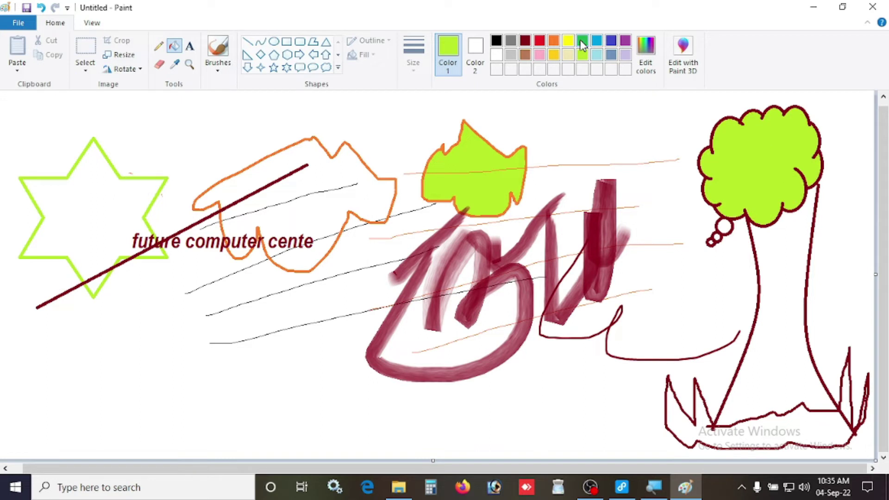
Step: Fill the ground and grass blades with green, and the tree trunk with dark red
click(582, 45)
click(798, 434)
click(847, 384)
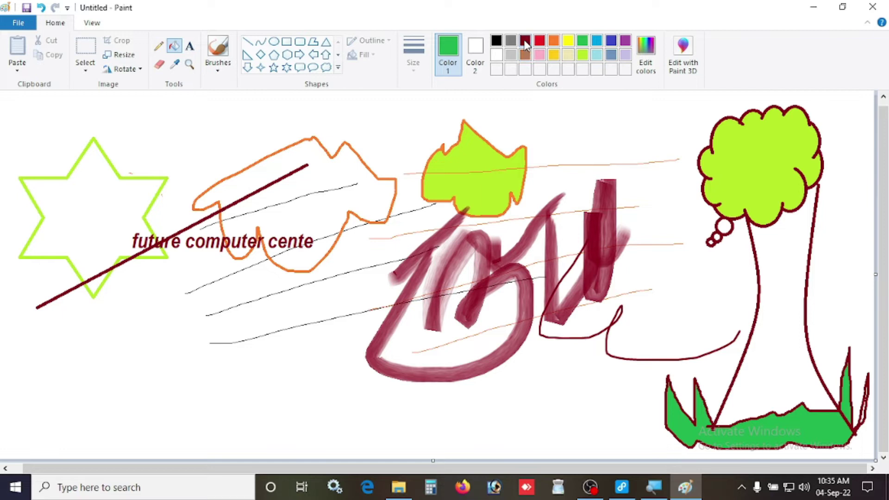
click(525, 41)
click(773, 277)
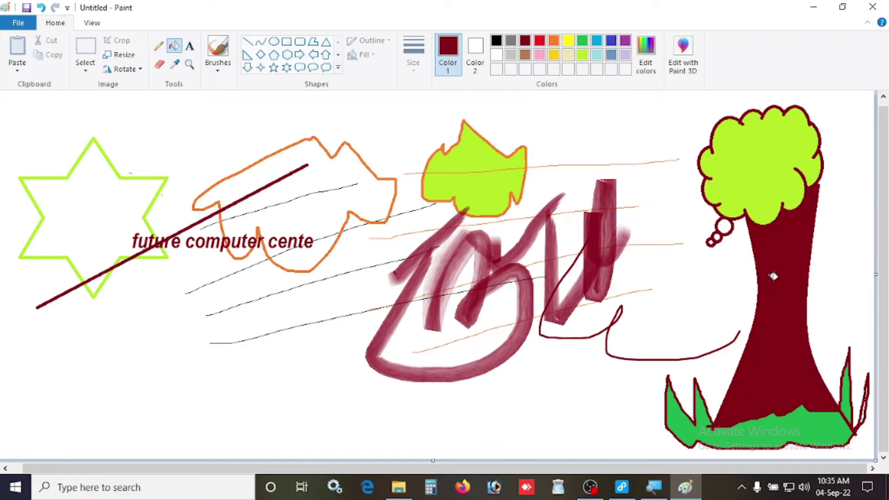
Step: Draw a dark red circle about 264 × 260 px over the orange outline and move it down beneath the text
click(337, 68)
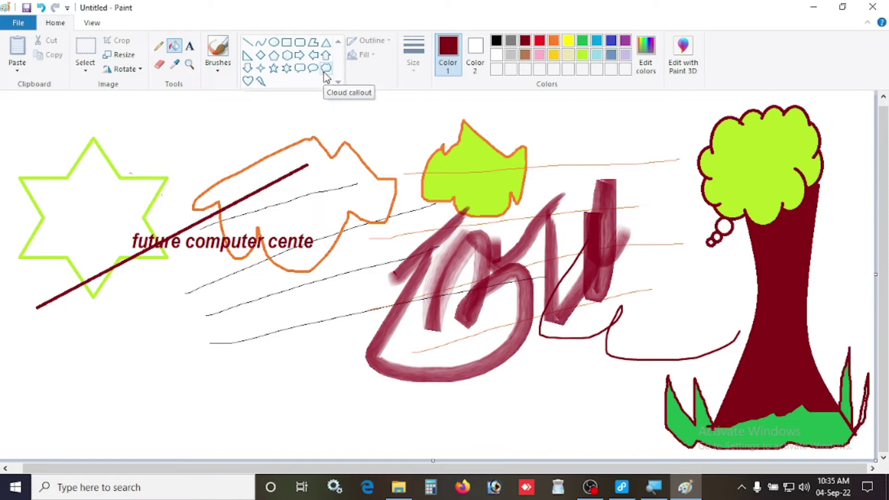
click(274, 41)
drag(175, 139, 339, 301)
mouse_move(275, 202)
mouse_down()
mouse_move(188, 174)
mouse_move(241, 281)
mouse_move(234, 289)
mouse_up()
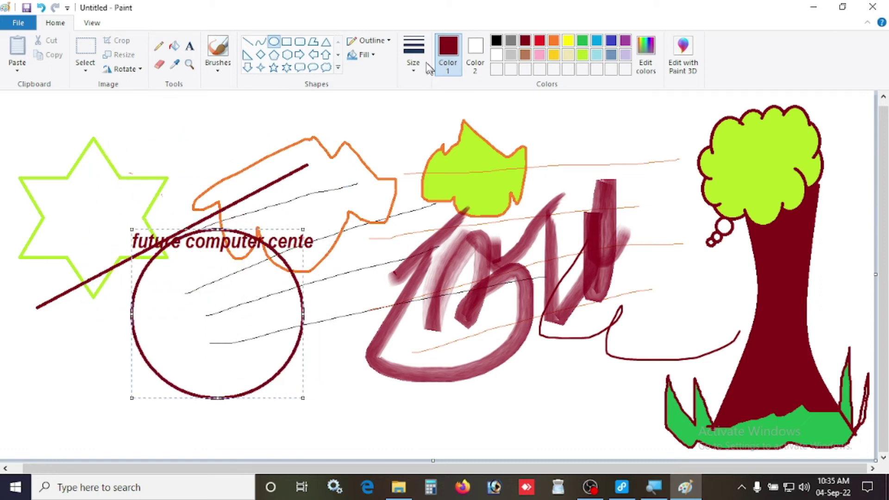
Step: Give the circle a watercolor outline and watercolor fill, and move it up over the text beside the star
click(382, 42)
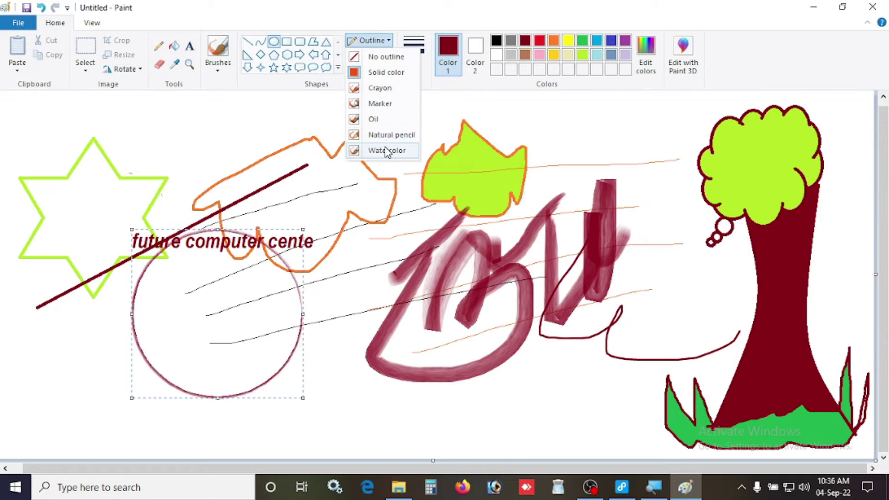
click(386, 150)
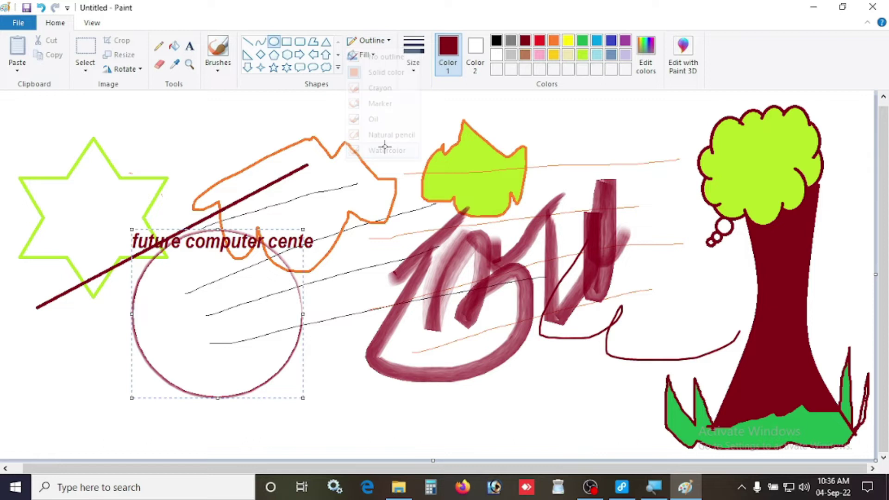
click(374, 55)
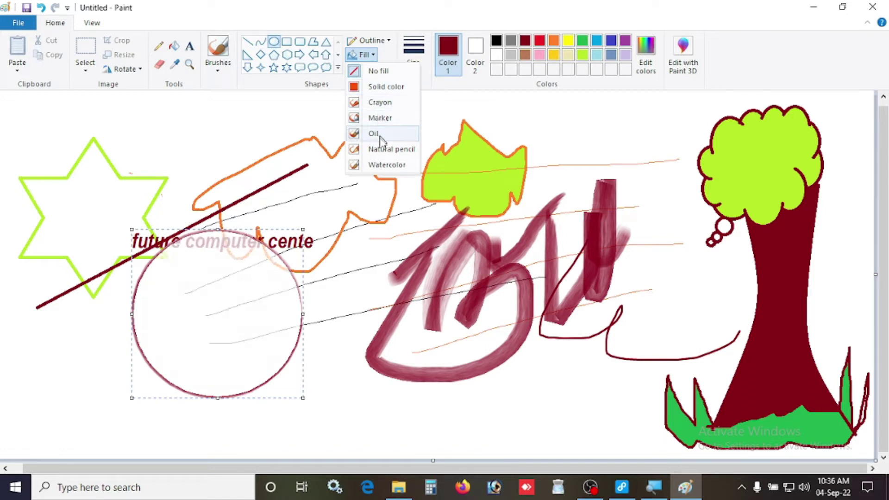
click(379, 165)
drag(238, 281, 224, 196)
Step: Set the circle's outline to the thickest line width and recolour it yellow
click(416, 73)
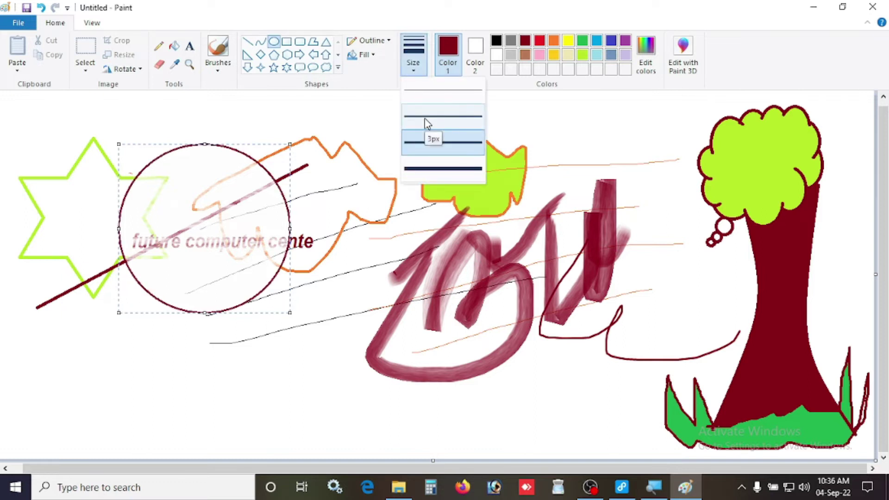
click(433, 168)
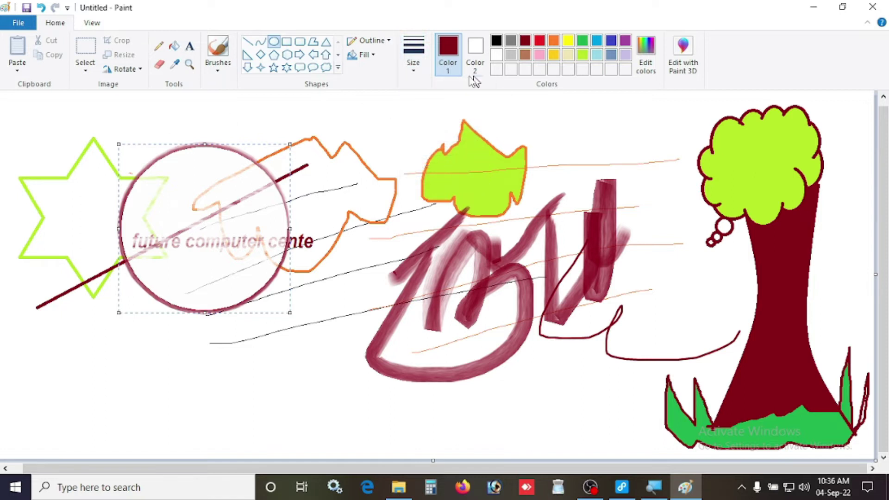
click(569, 44)
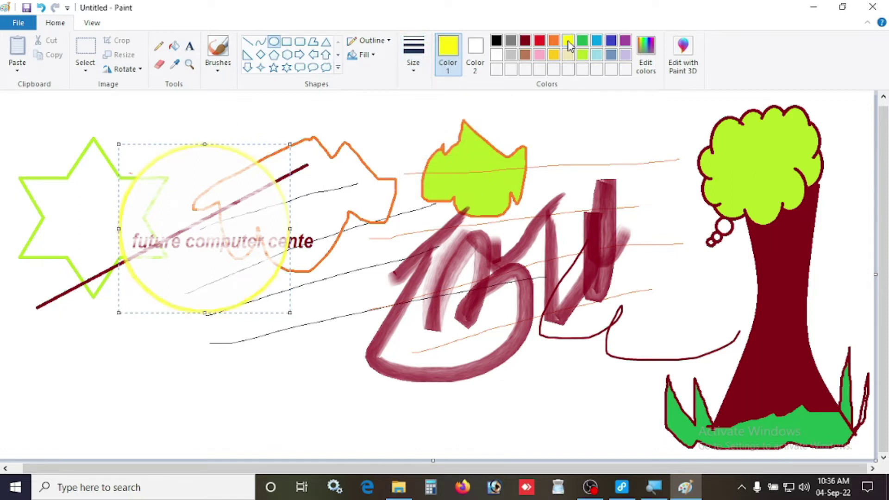
Step: Define a custom blue with red 82, green 118 and blue 173, add it to the custom colours and apply it
click(647, 53)
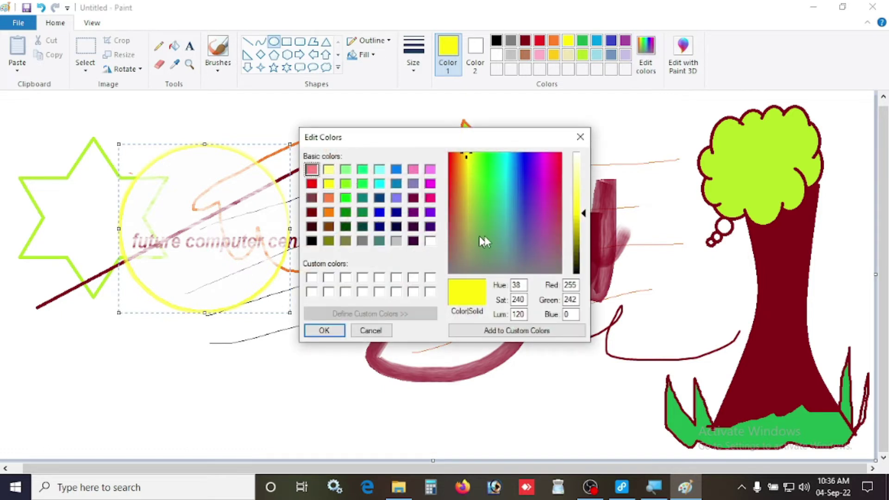
drag(484, 229, 516, 229)
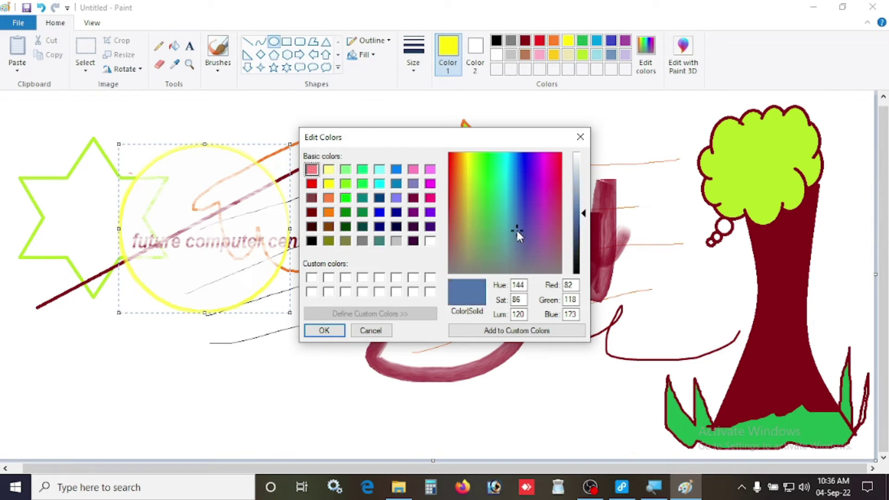
click(508, 332)
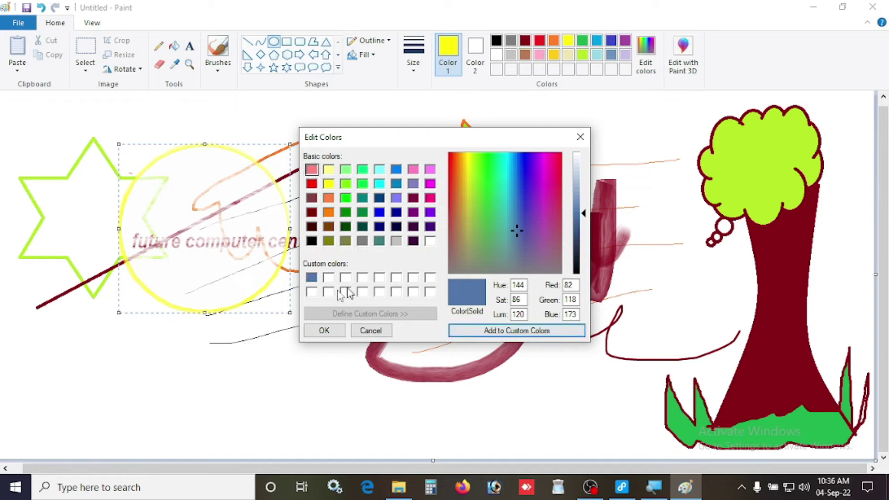
click(332, 334)
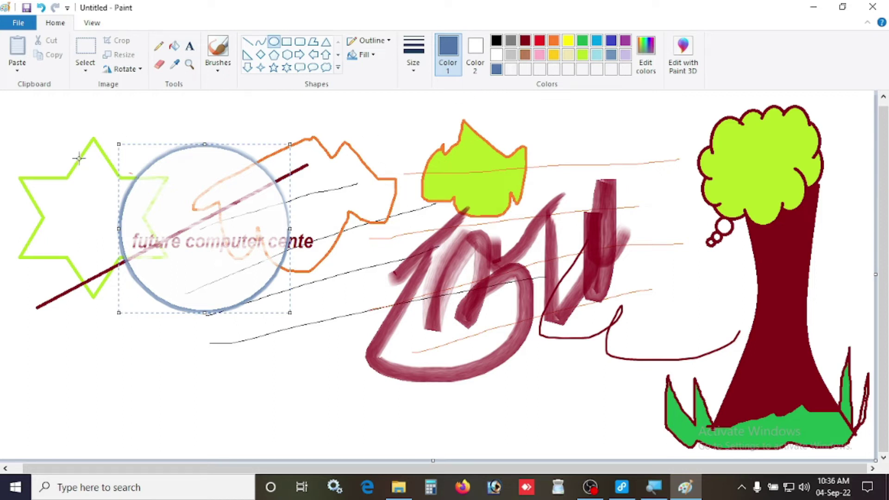
Step: Zoom in on the drawing, then zoom out to 50%
click(91, 28)
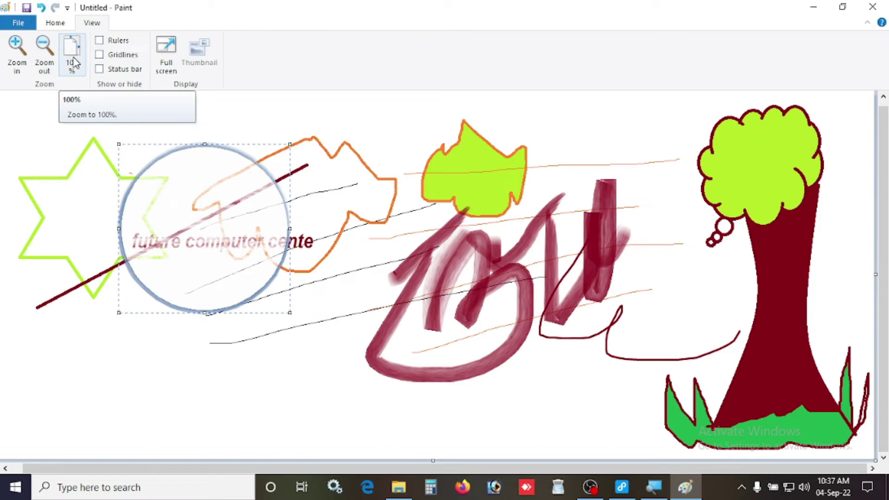
click(16, 55)
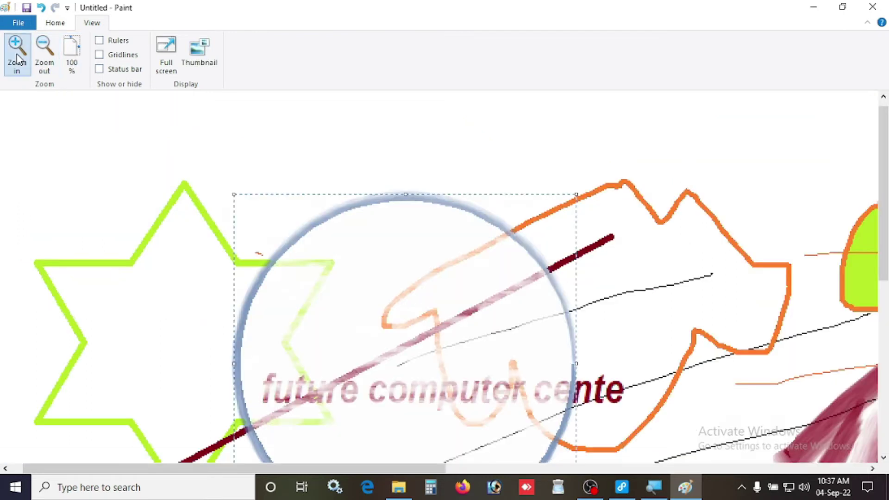
click(16, 55)
click(42, 59)
click(41, 59)
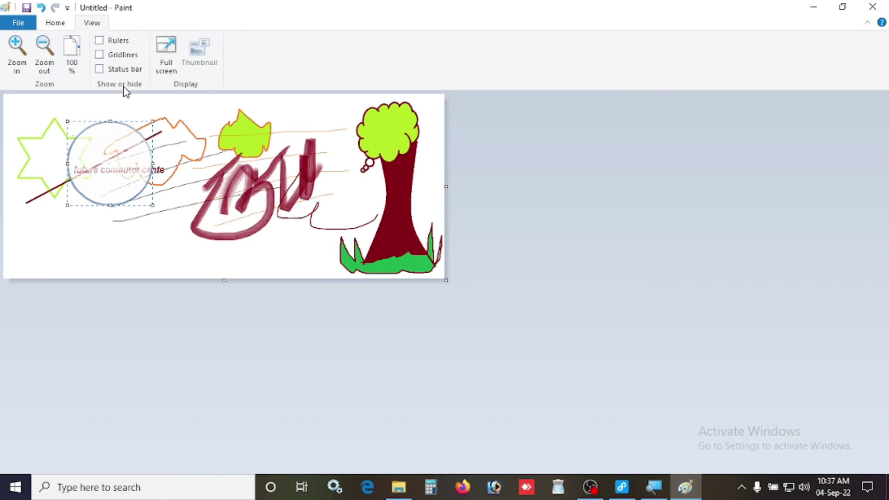
Step: Show and hide the rulers, and do the same with the gridlines
click(99, 40)
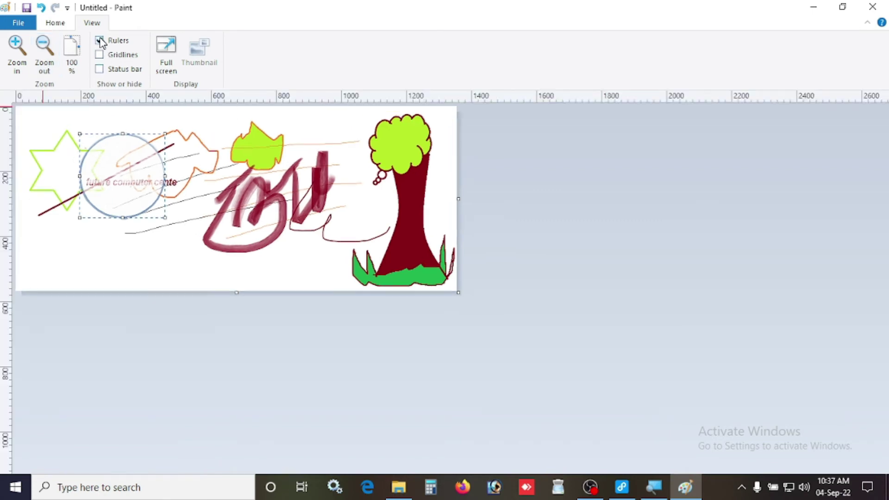
click(100, 41)
click(105, 55)
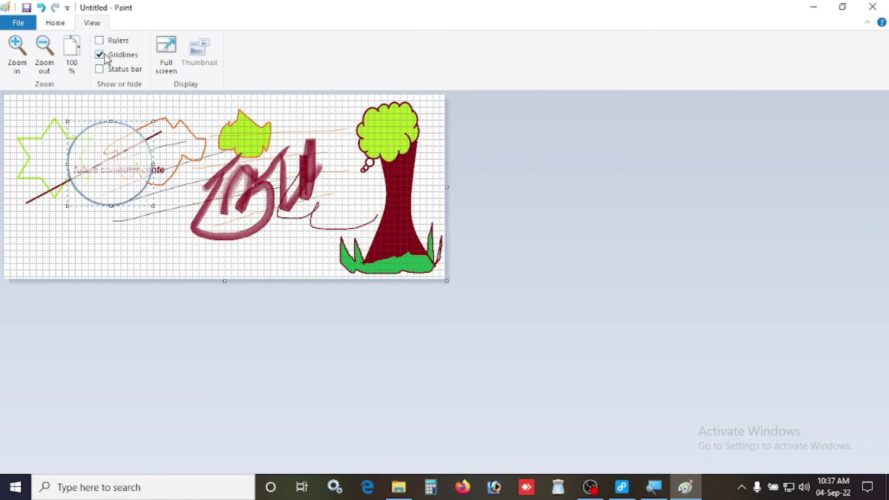
click(107, 56)
Step: Turn on the status bar, and zoom the drawing out to 25% and back to 50%
click(107, 71)
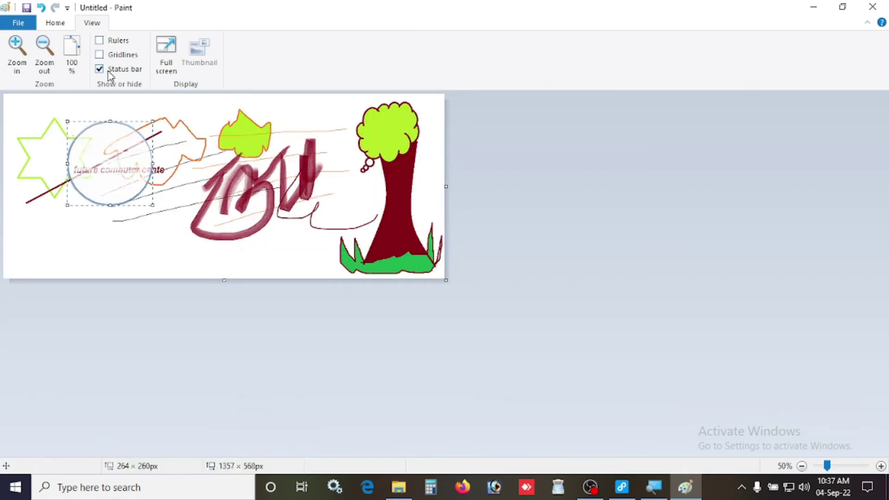
click(110, 75)
click(110, 74)
click(801, 465)
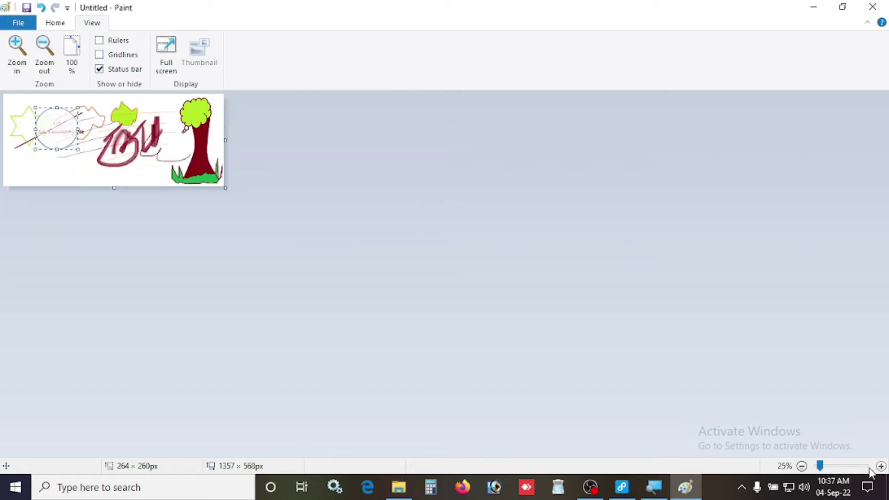
click(881, 466)
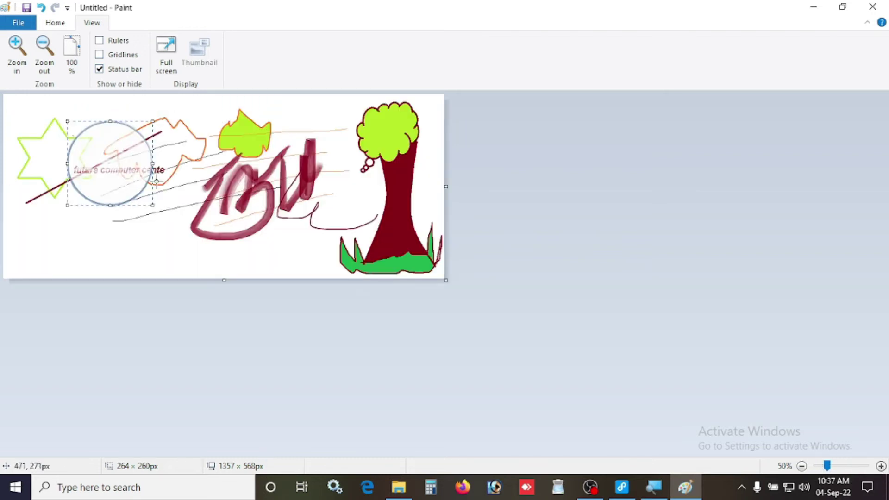
Step: Preview the picture full screen with the circle deselected, and restore the zoom to 100%
drag(157, 148, 105, 181)
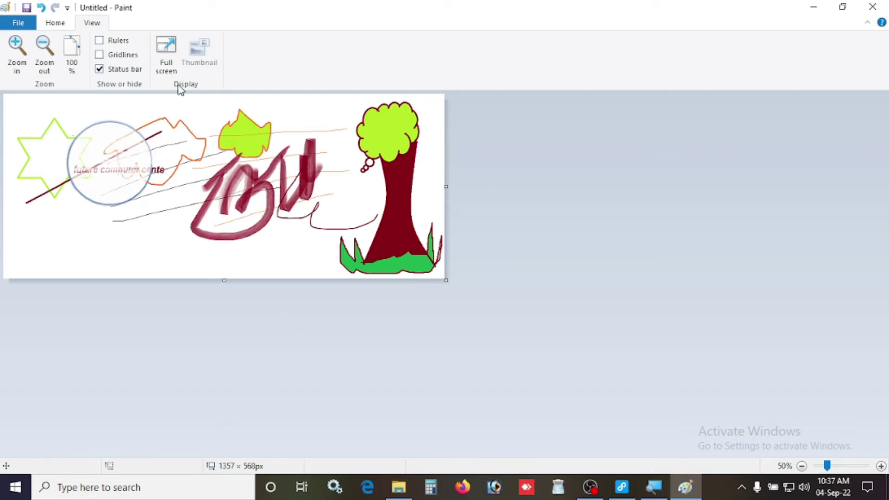
click(166, 56)
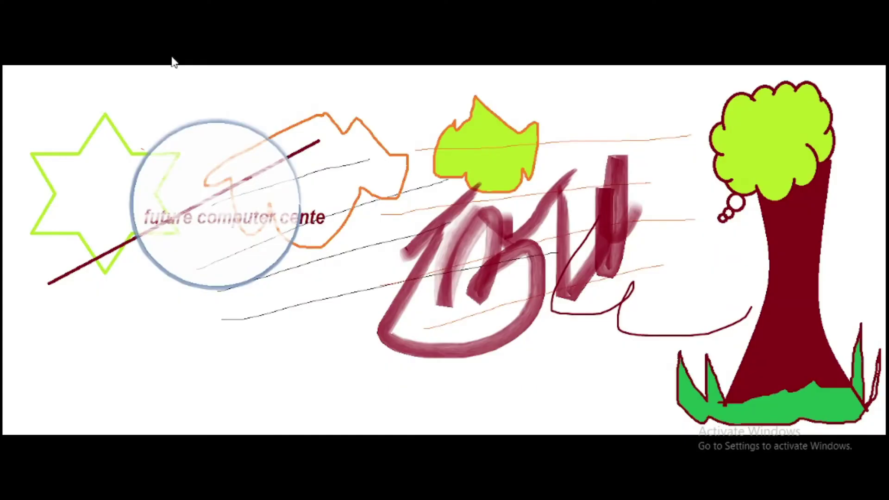
click(171, 62)
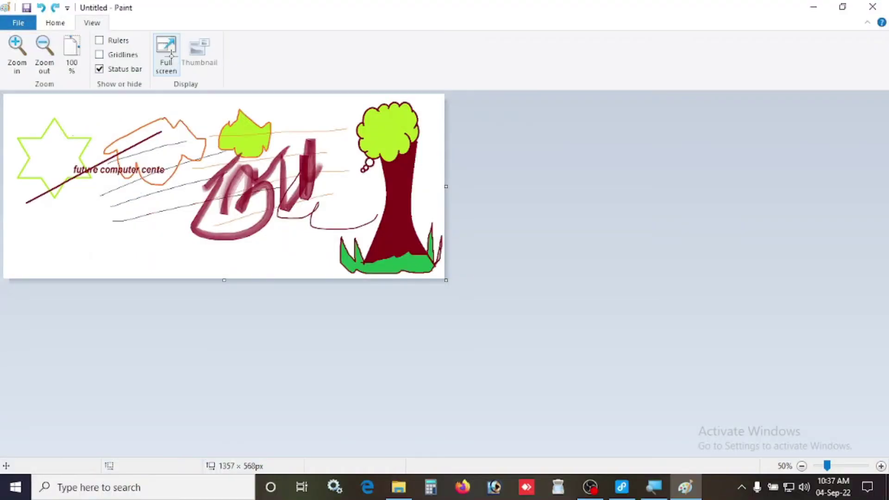
click(71, 58)
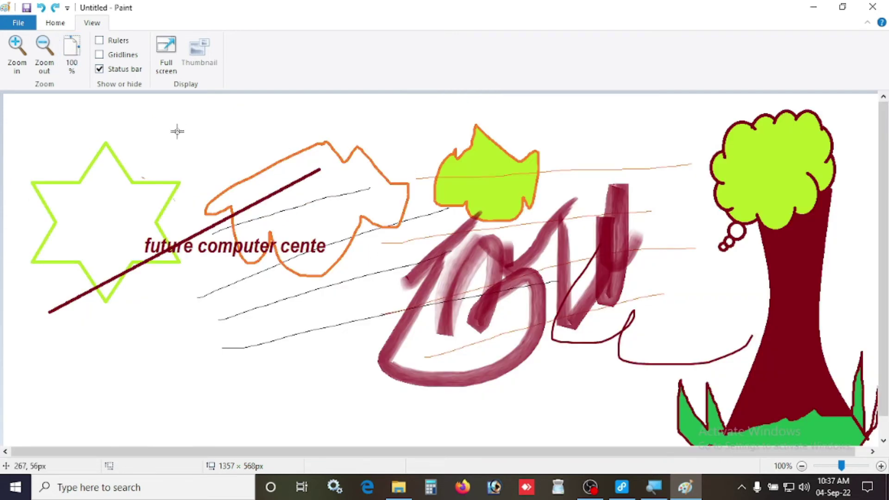
Step: Try to set the unsaved picture as the desktop background
click(19, 29)
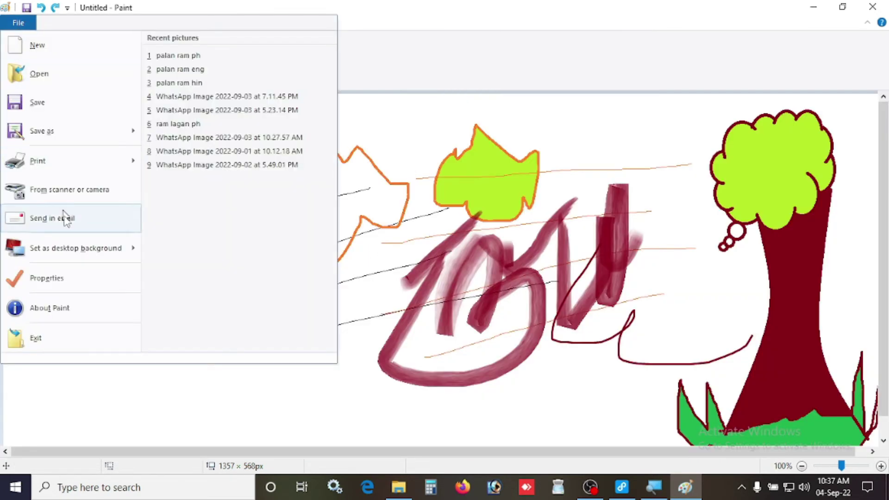
mouse_move(90, 256)
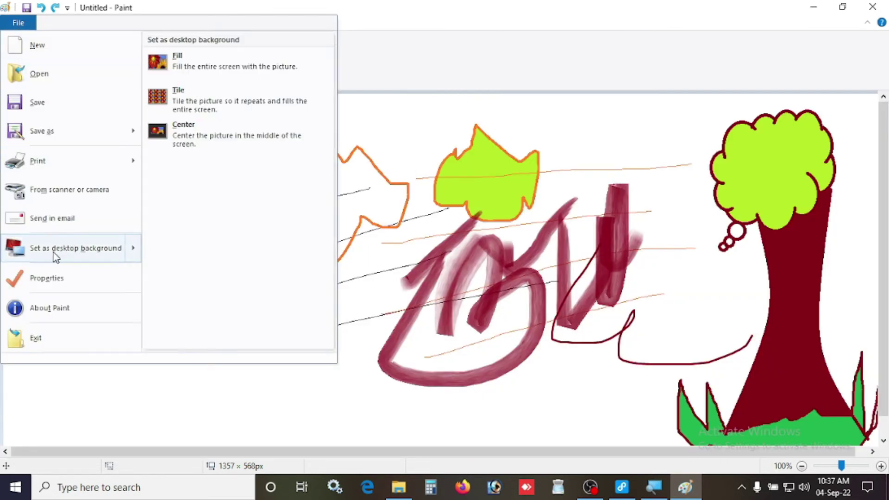
click(490, 242)
click(19, 22)
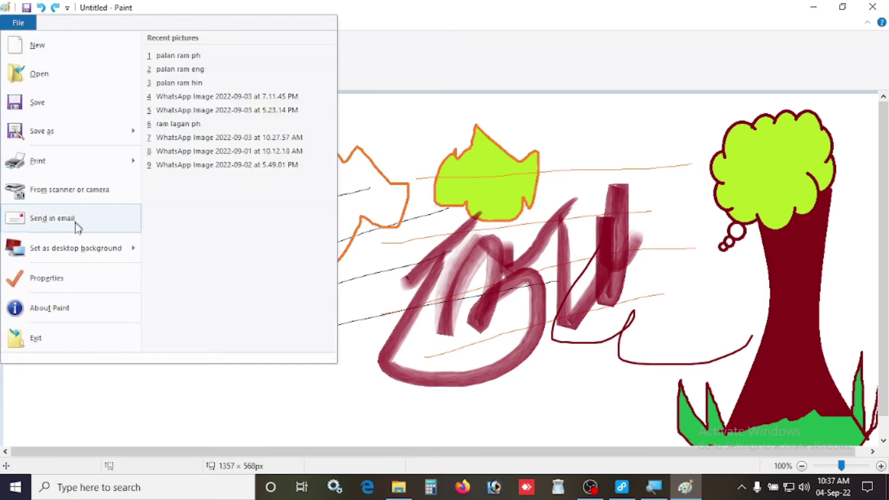
click(79, 252)
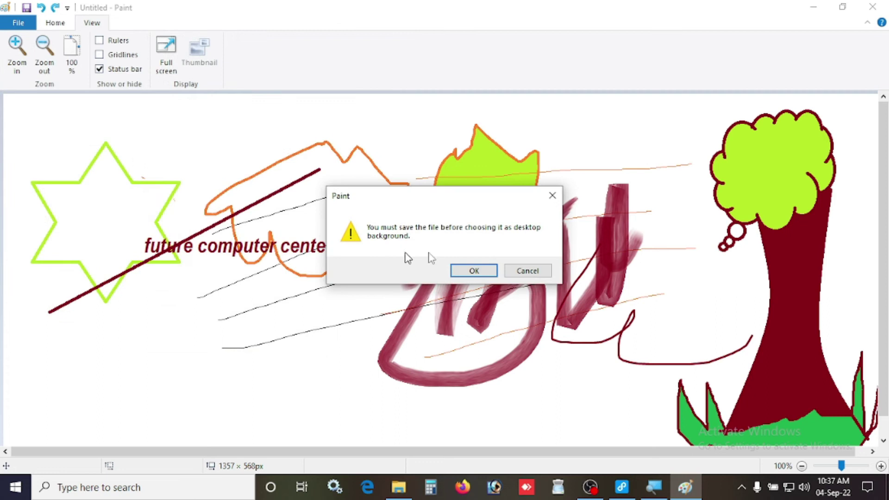
click(553, 195)
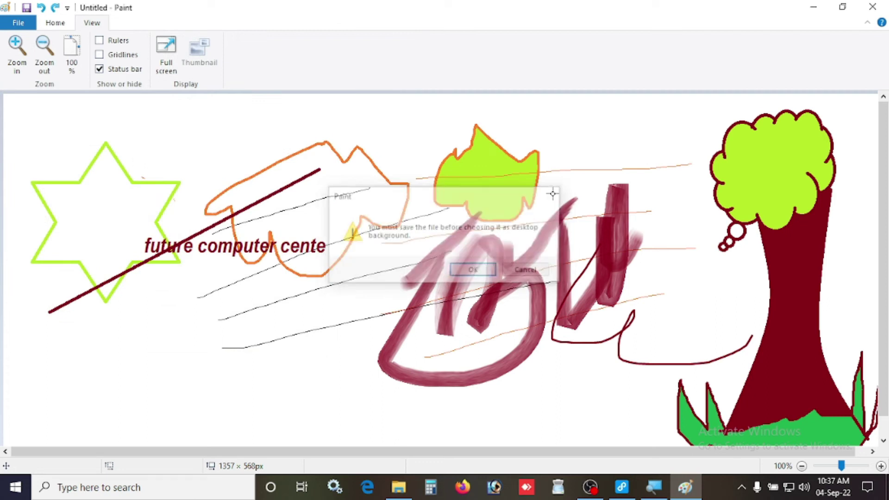
Step: Save the picture as a PNG named raja in the Scanned Documents folder
click(23, 24)
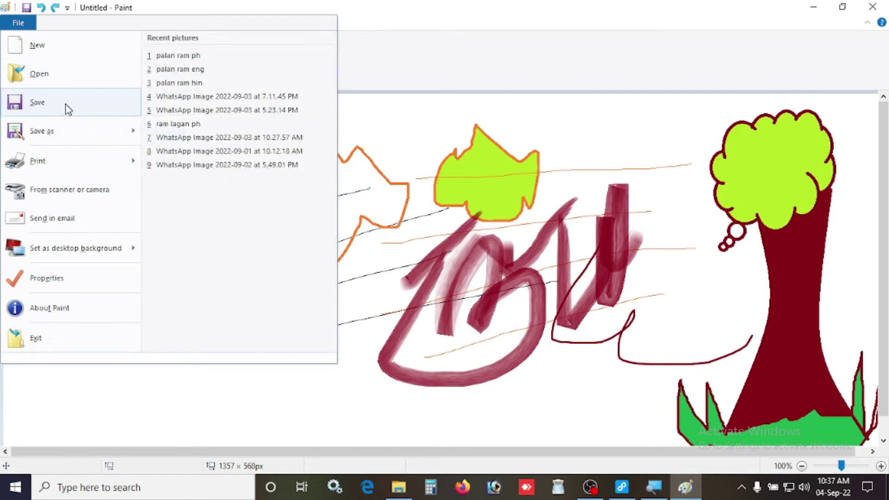
key(Escape)
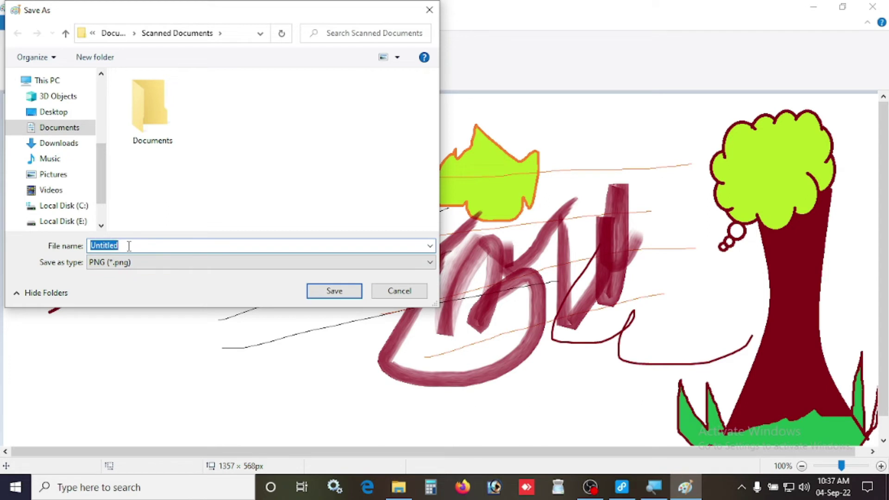
key(BackSpace)
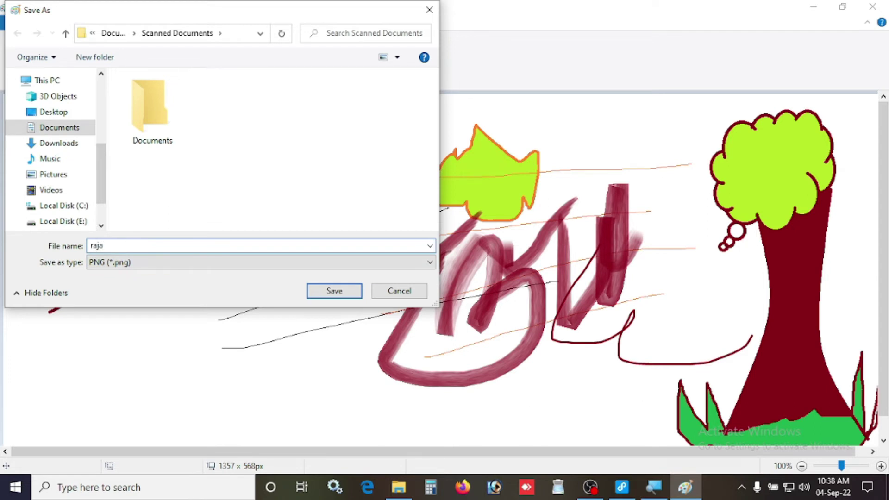
click(322, 295)
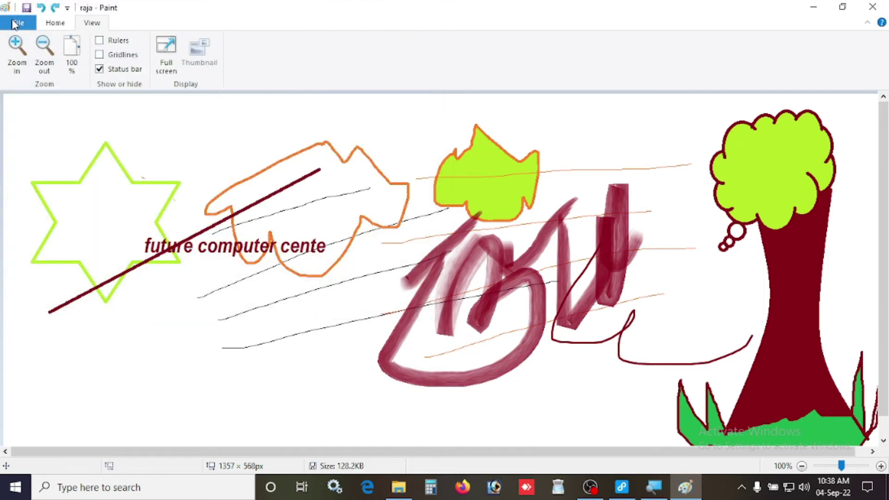
Step: Set the saved picture as the desktop background and minimise the window to show the desktop
click(15, 24)
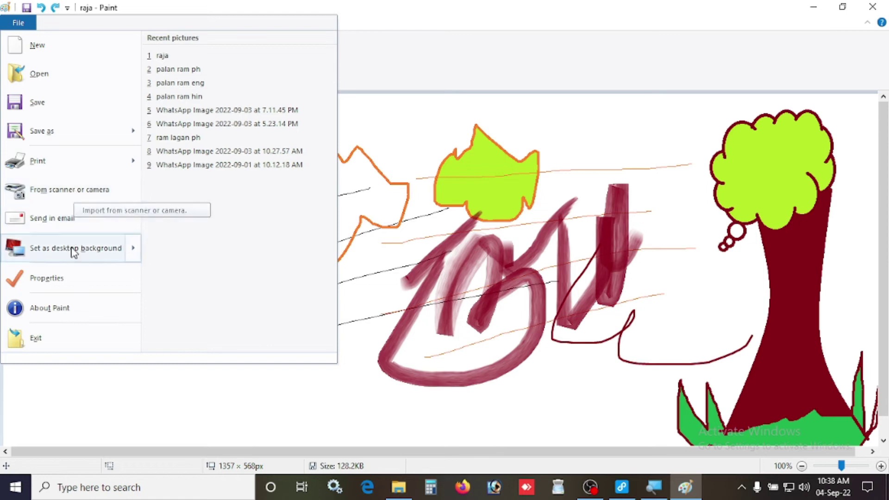
mouse_move(74, 251)
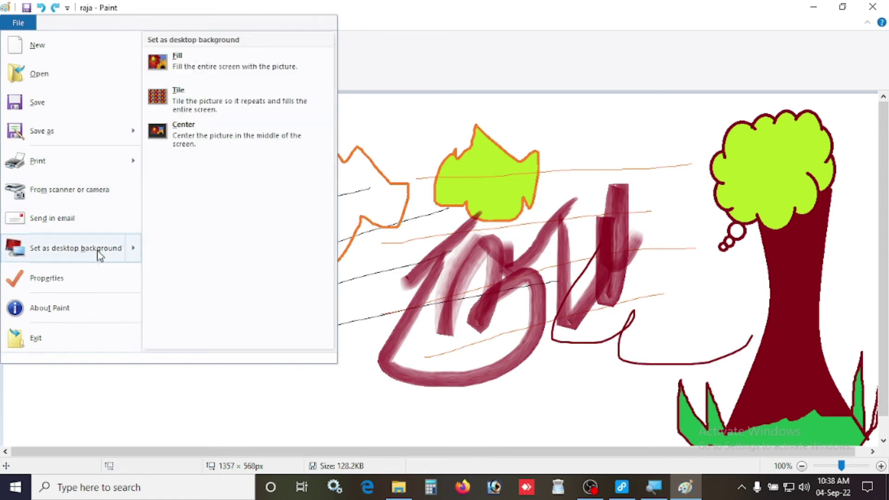
click(348, 264)
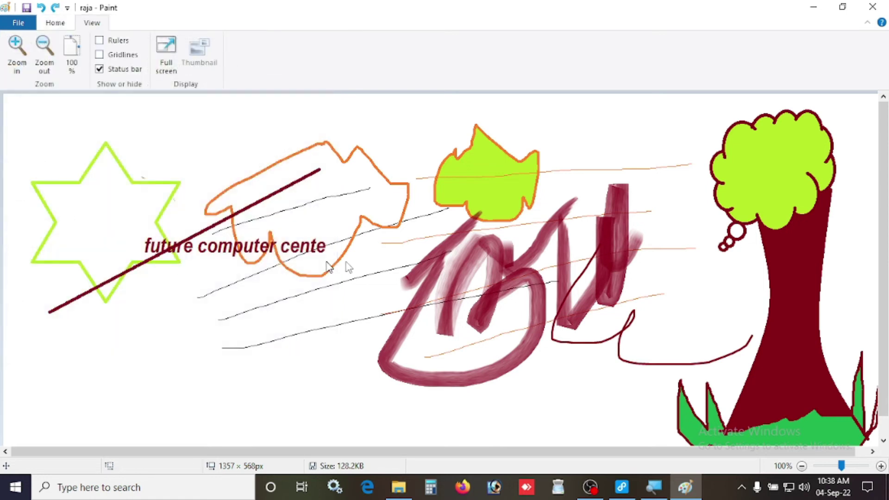
click(816, 7)
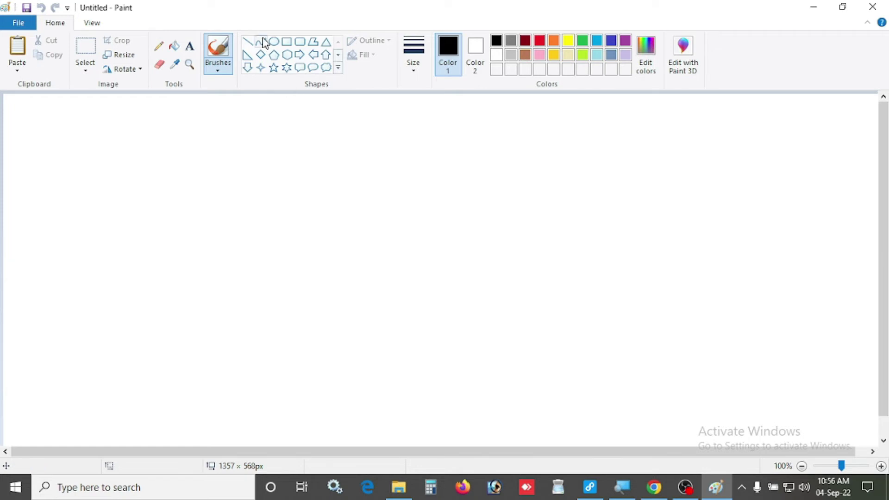
Step: Draw a tall, narrow rounded rectangle of about 10 × 328 px as a flagpole, with the thinnest outline size
click(299, 45)
drag(180, 165, 186, 380)
click(418, 72)
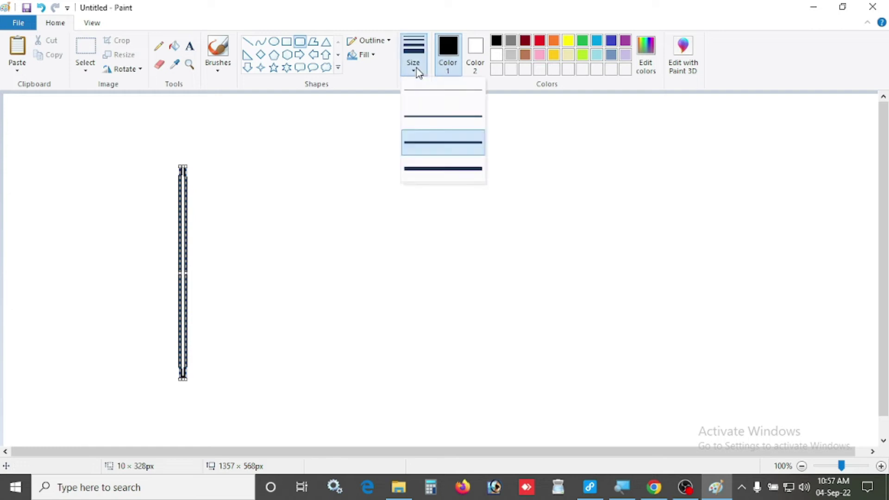
click(428, 92)
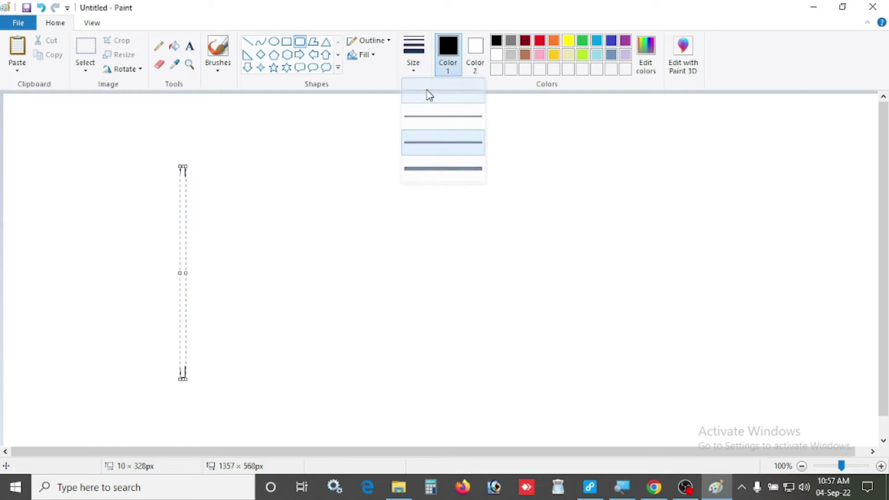
Step: Draw a horizontal S-shaped curve about 297 px wide on the empty canvas beside the pole
click(261, 43)
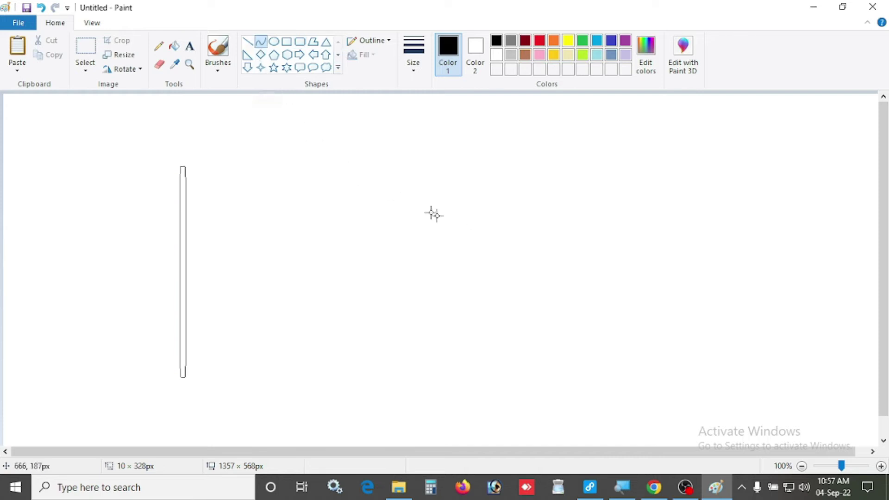
drag(369, 181, 563, 181)
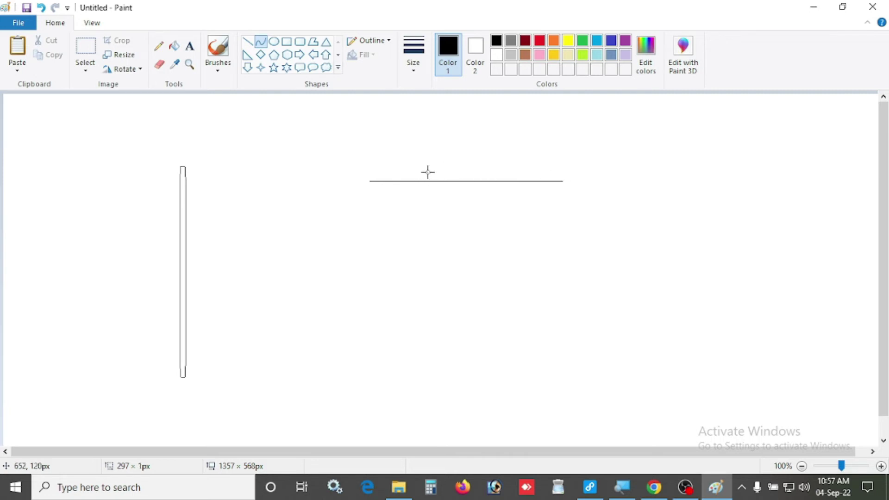
drag(426, 173, 423, 136)
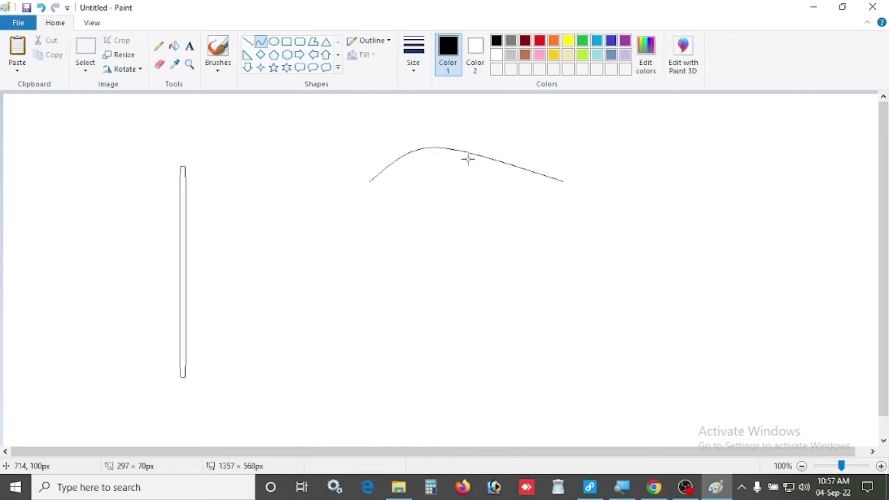
drag(467, 159, 512, 228)
click(654, 231)
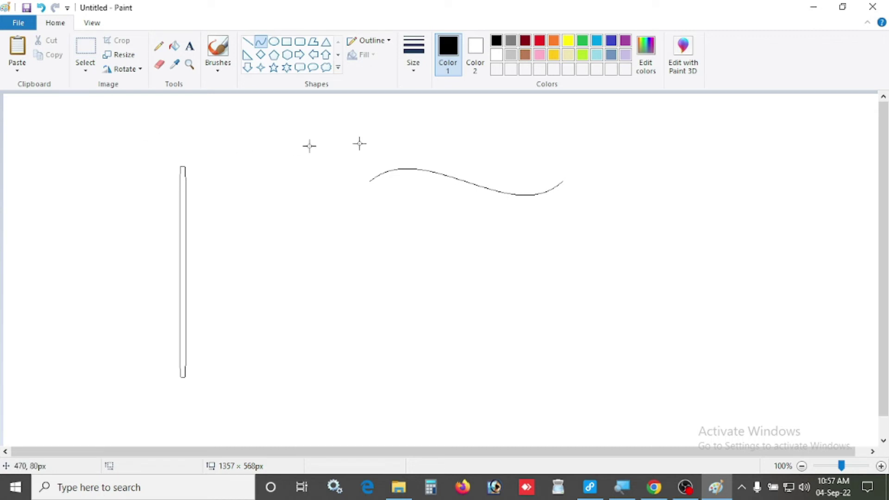
Step: Undo the stray line beside the curve, and cut and paste the wavy curve onto the upper part of the pole
drag(349, 142, 388, 174)
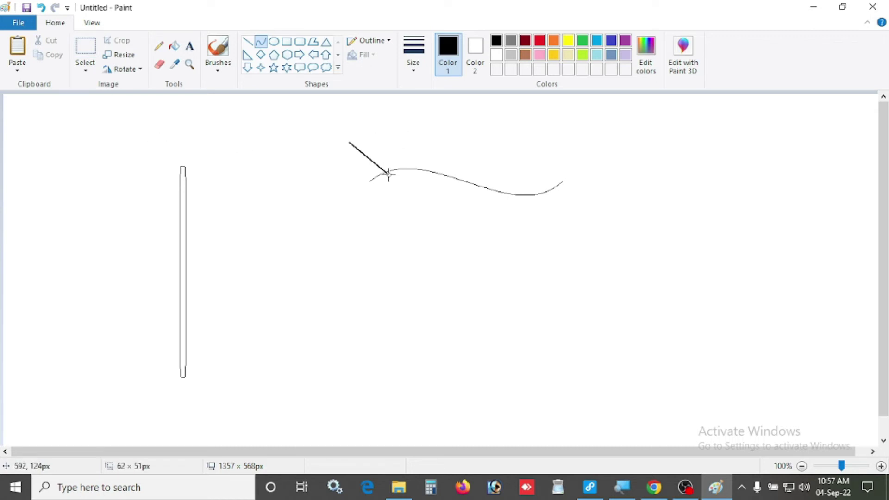
key(ctrl+z)
click(86, 47)
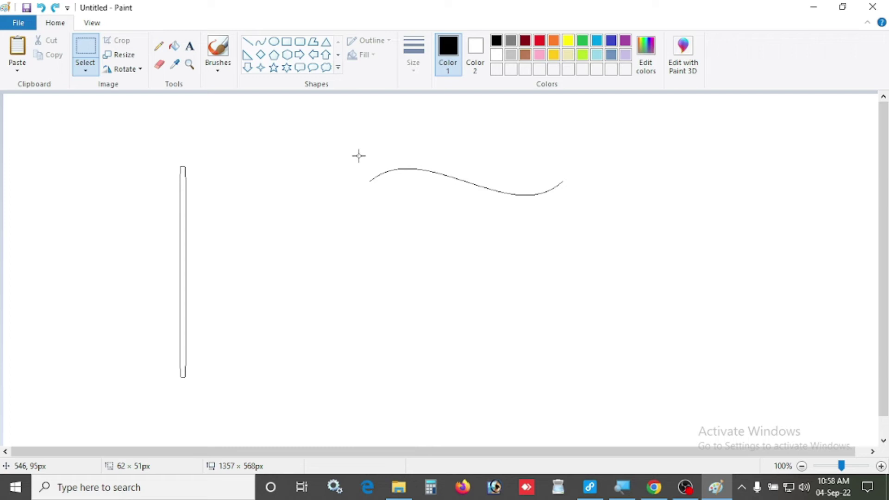
drag(359, 156, 573, 210)
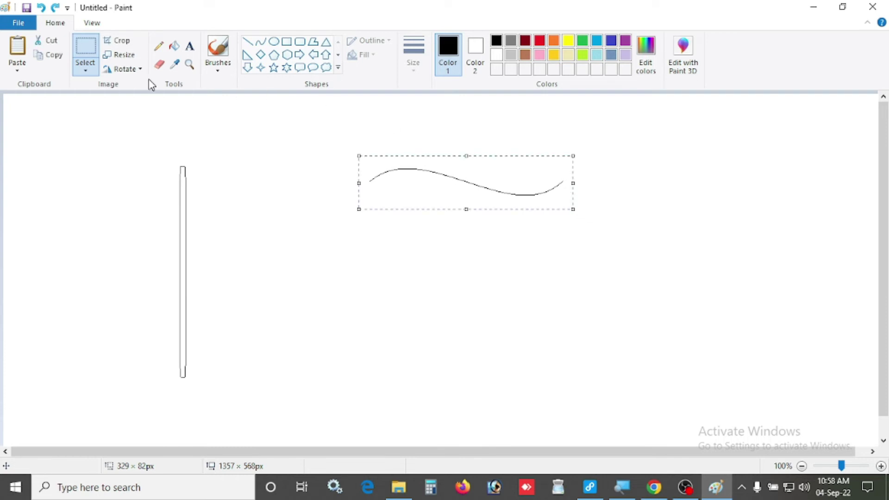
click(48, 40)
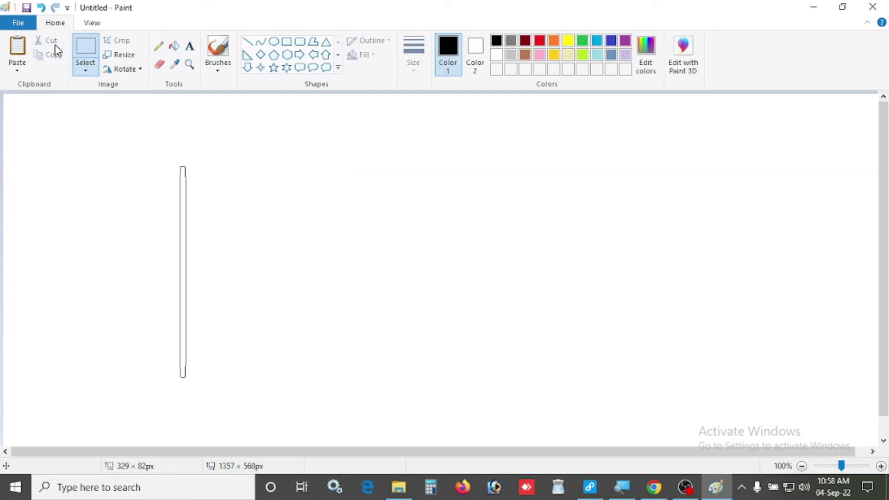
click(17, 46)
drag(75, 118, 210, 194)
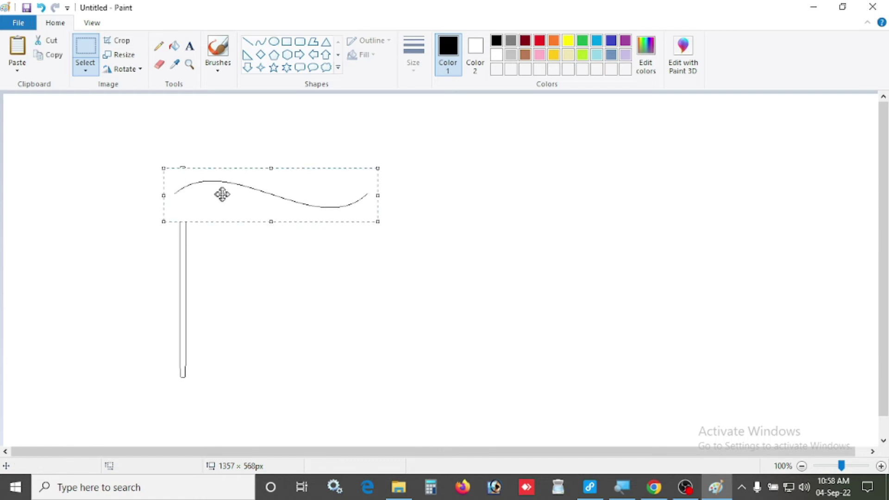
Step: Make the selection transparent and attach the wavy curve's start to the pole just below its tip
click(80, 74)
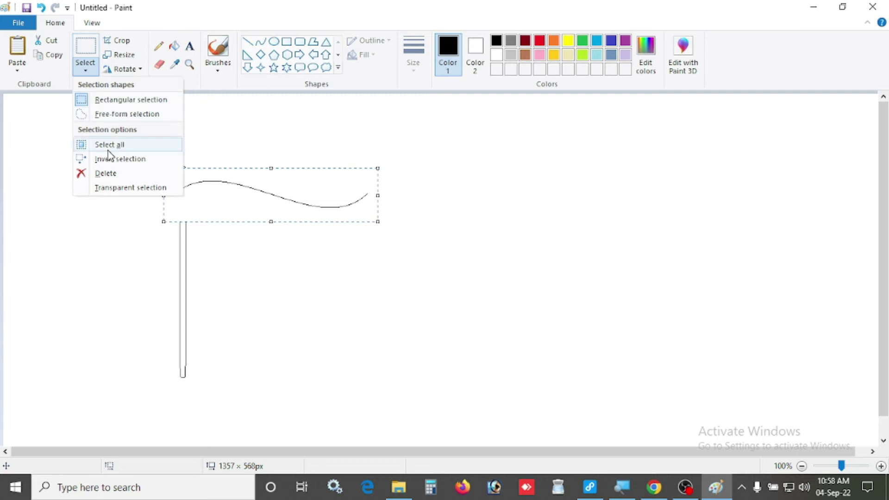
click(133, 187)
drag(228, 199, 241, 182)
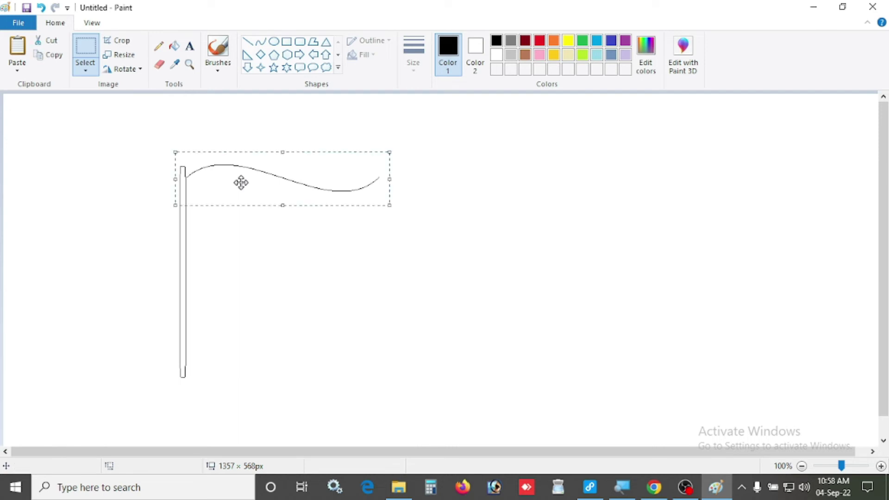
Step: Paste three more copies of the wavy curve and stack them evenly below the first, each starting at the pole
click(17, 47)
drag(57, 113, 231, 196)
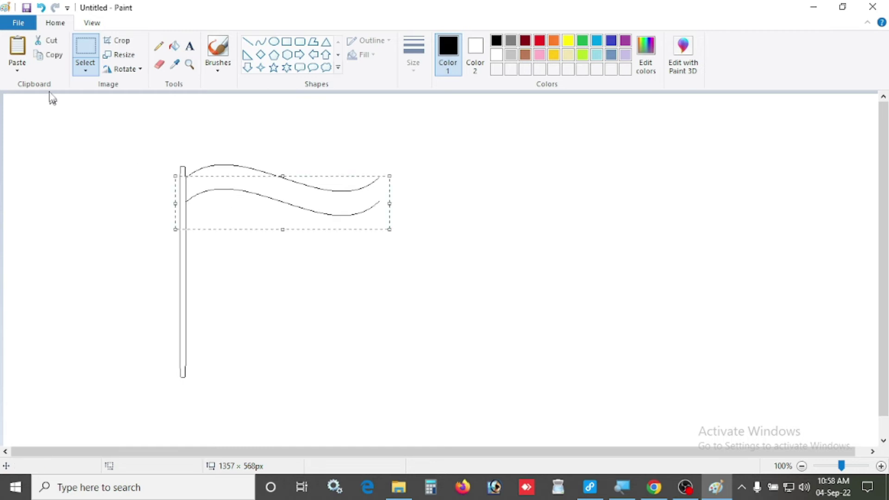
click(13, 49)
drag(77, 117, 246, 224)
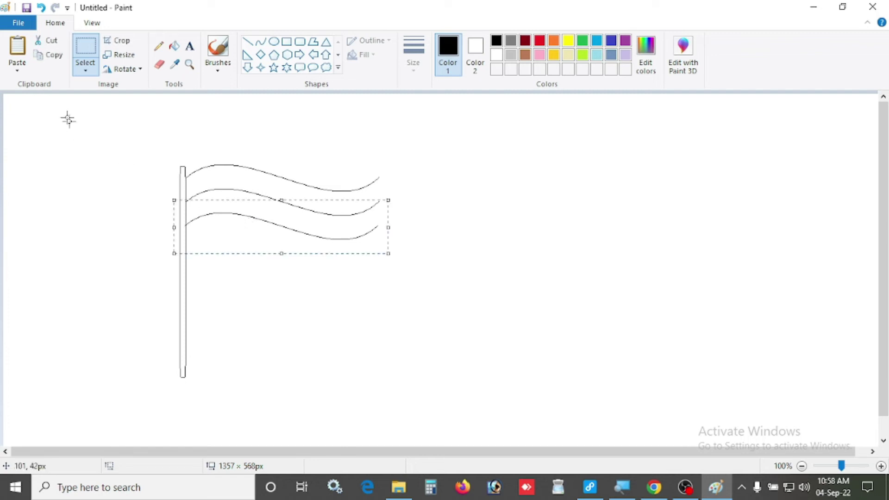
click(18, 48)
drag(76, 131, 248, 260)
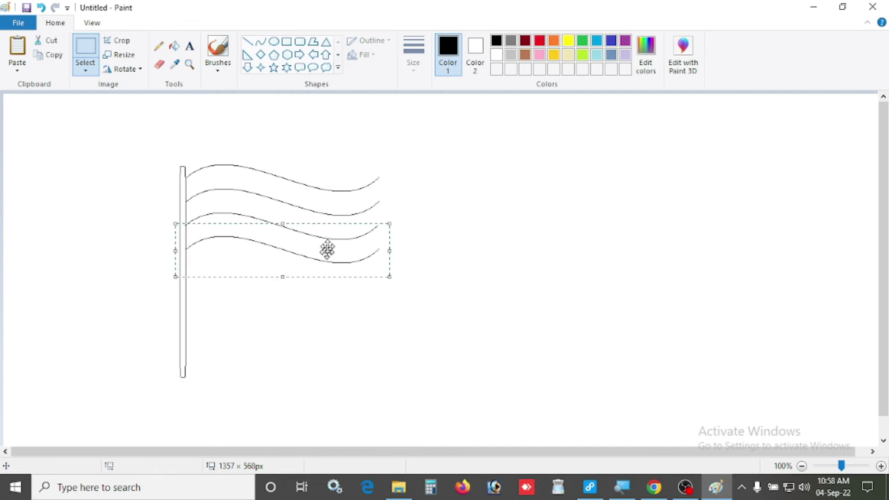
Step: Close the free end of the flag's top stripe with a thin curve bent inward toward the pole
click(261, 42)
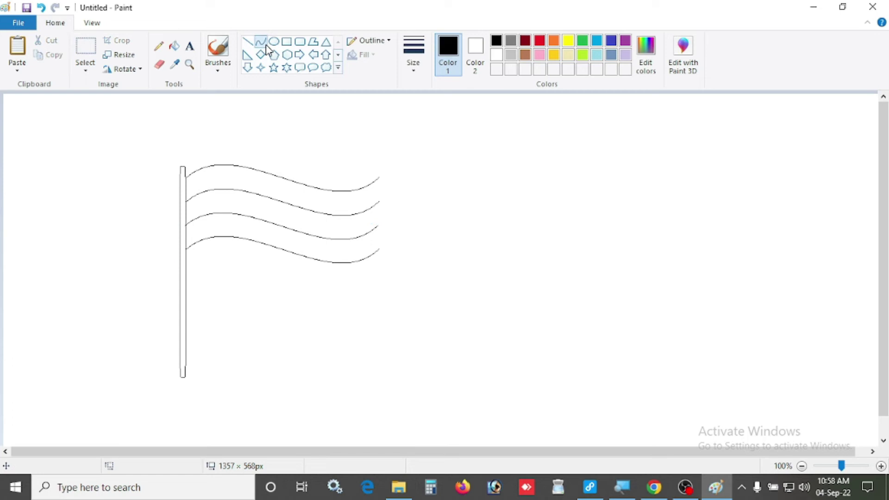
drag(378, 177, 369, 195)
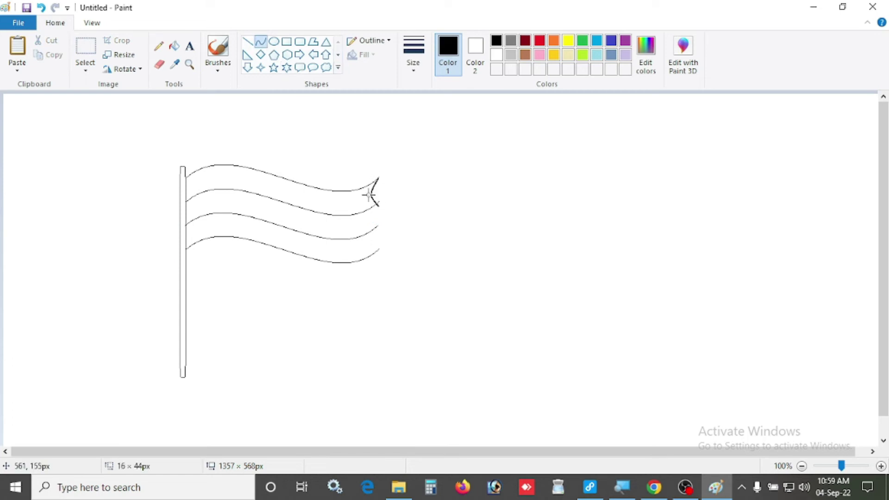
click(421, 70)
click(432, 98)
mouse_move(376, 202)
mouse_down()
mouse_move(377, 222)
mouse_move(369, 193)
mouse_up()
click(274, 41)
Step: Close the free ends of the flag's middle and lowest stripes with matching inward-bent curves
click(261, 42)
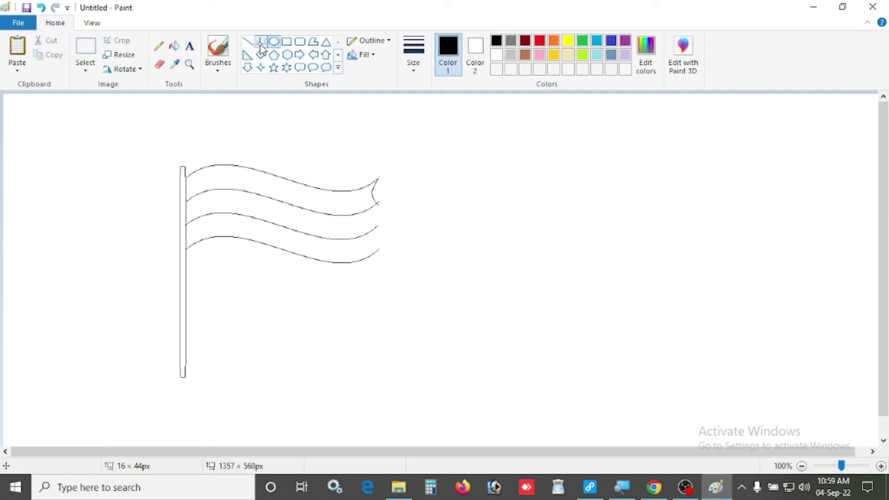
mouse_move(378, 202)
mouse_down()
mouse_move(378, 229)
mouse_move(373, 216)
mouse_up()
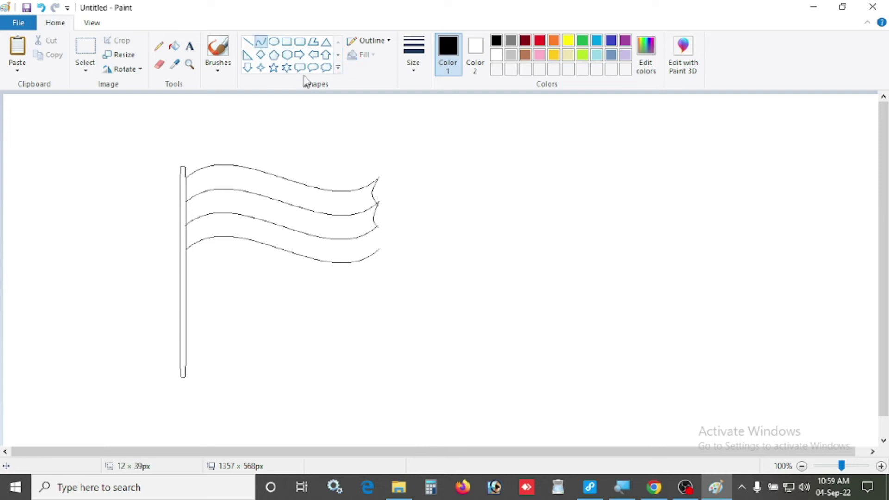
click(286, 55)
click(261, 45)
mouse_move(377, 227)
mouse_down()
mouse_move(377, 251)
mouse_move(371, 240)
mouse_up()
Step: Draw three rounded rectangles of increasing width as a stepped base under the pole, the lowest about 149 × 29 px
click(300, 43)
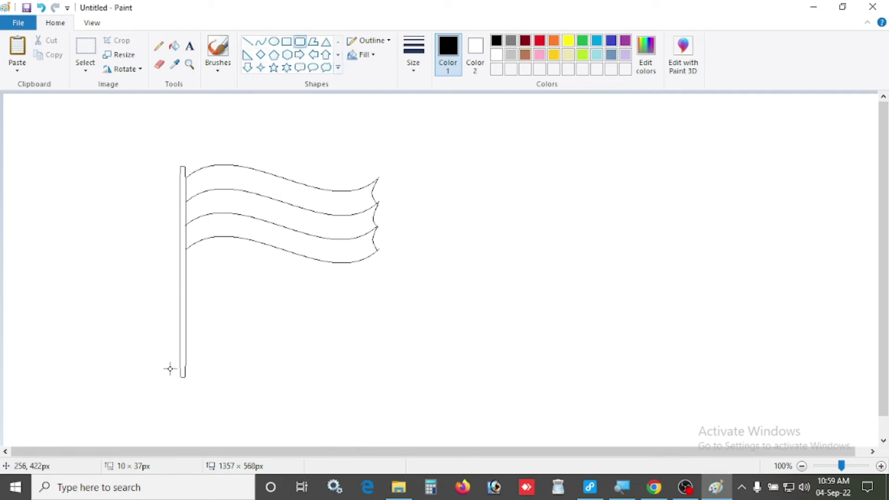
drag(169, 377, 195, 385)
click(167, 397)
drag(155, 385, 211, 400)
click(134, 403)
drag(137, 400, 232, 419)
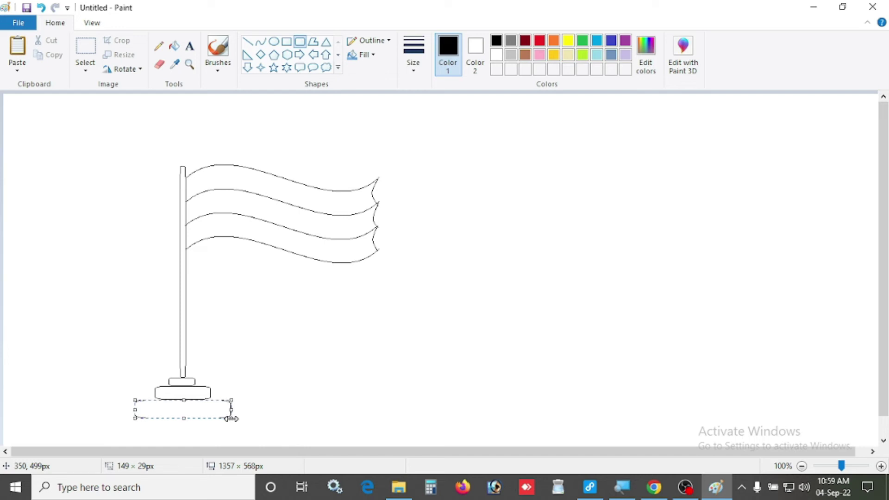
click(302, 397)
Step: Draw a circle of about 39 × 37 px in the flag's middle stripe and cross it with straight lines as wheel spokes
click(274, 41)
drag(262, 199, 288, 224)
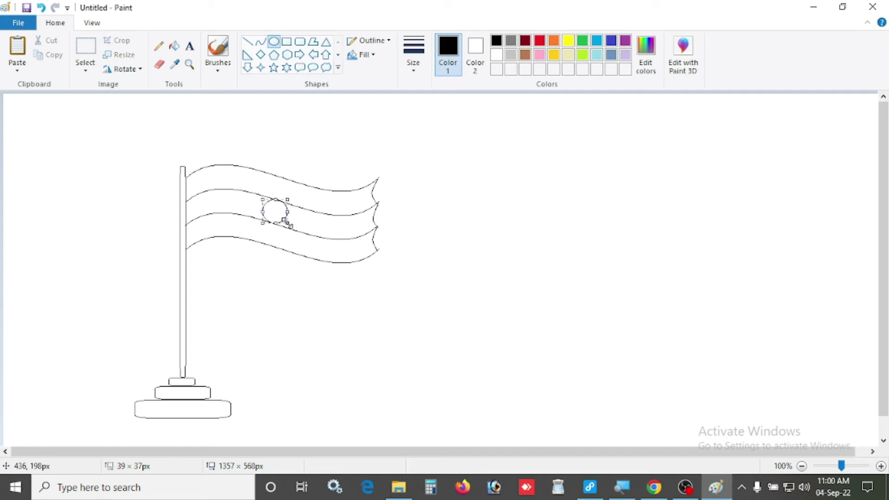
click(248, 42)
mouse_move(277, 200)
mouse_down()
mouse_move(271, 223)
mouse_move(289, 215)
mouse_move(274, 198)
mouse_move(258, 211)
mouse_move(271, 211)
mouse_move(263, 219)
mouse_up()
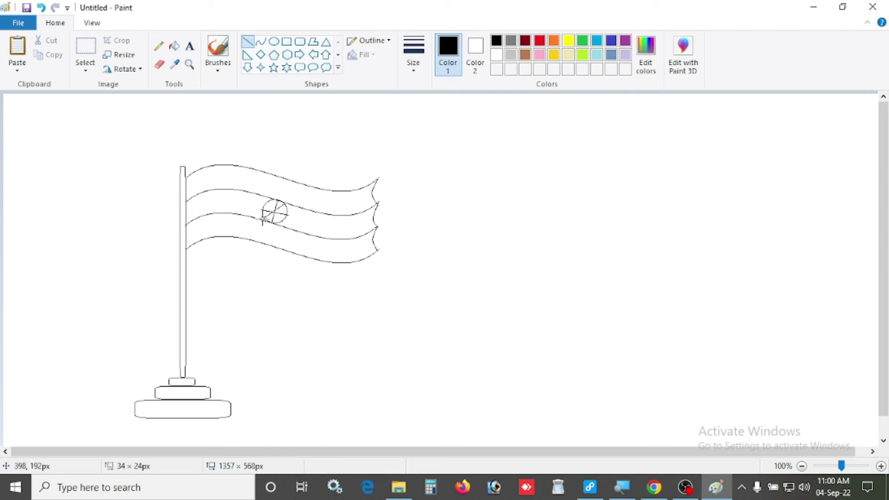
click(287, 277)
drag(266, 204, 284, 222)
click(485, 248)
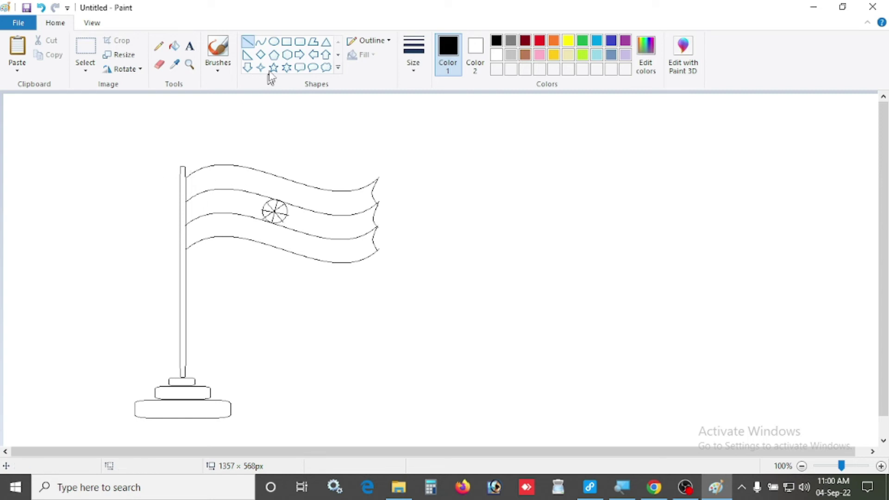
Step: Draw an S-shaped curve as a rope from near the pole's top to its foot, bulging left above and right below
click(260, 42)
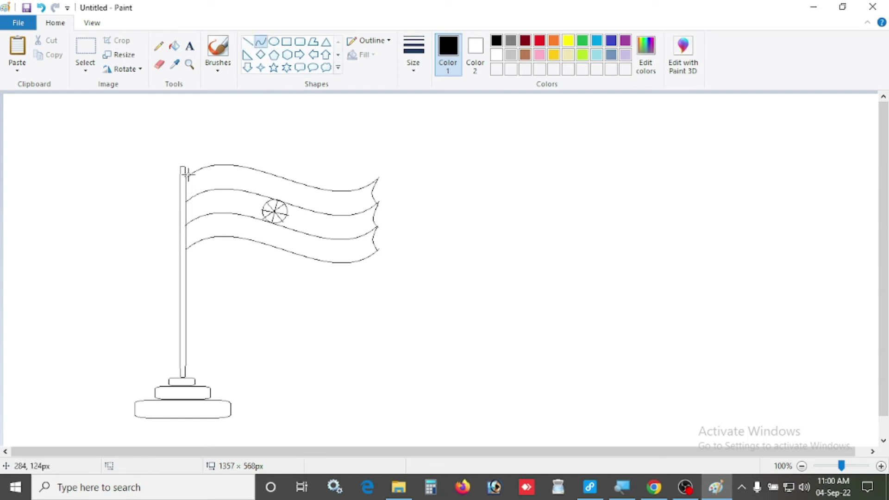
drag(184, 173, 184, 377)
drag(167, 259, 49, 215)
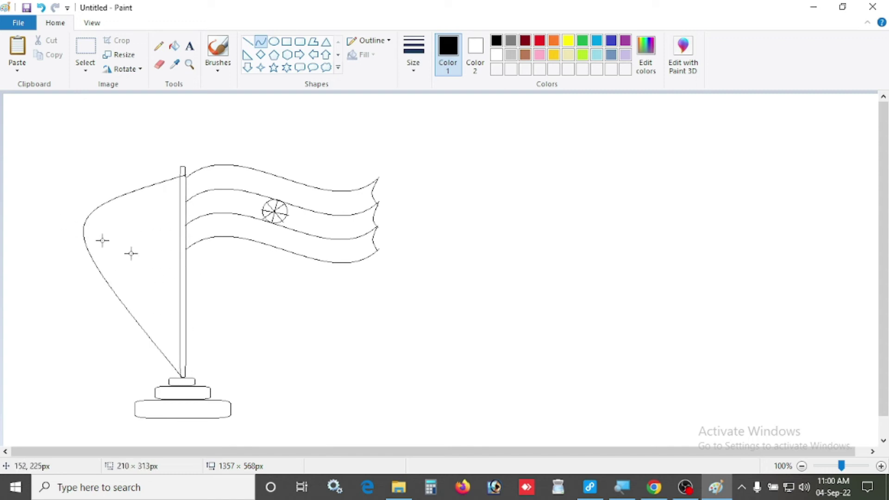
drag(202, 287, 323, 305)
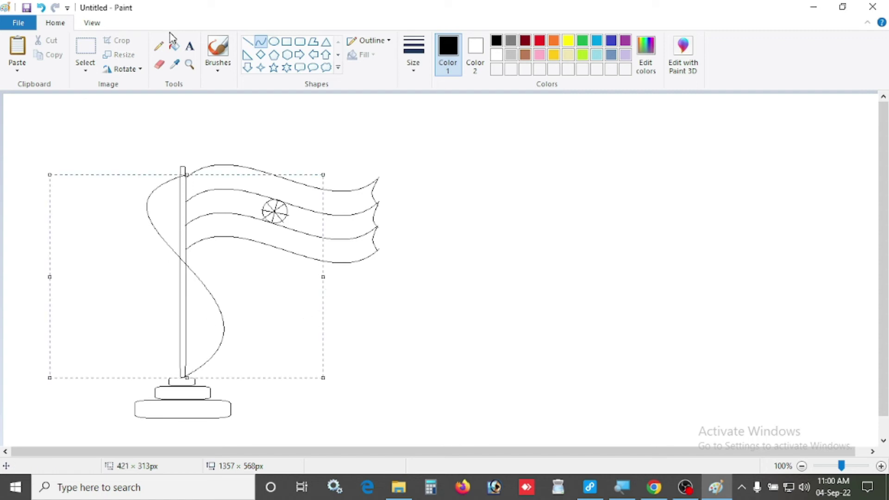
Step: Fill the flag's top stripe with orange and its lowest stripe with green
click(174, 48)
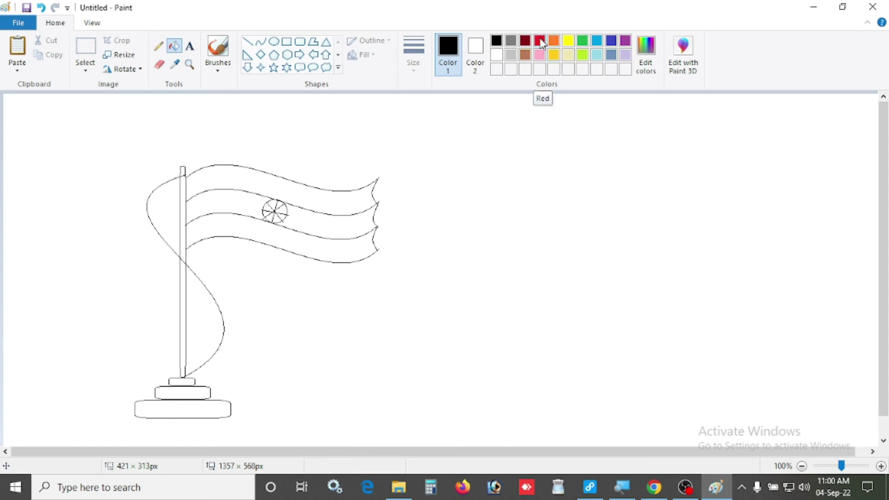
click(554, 41)
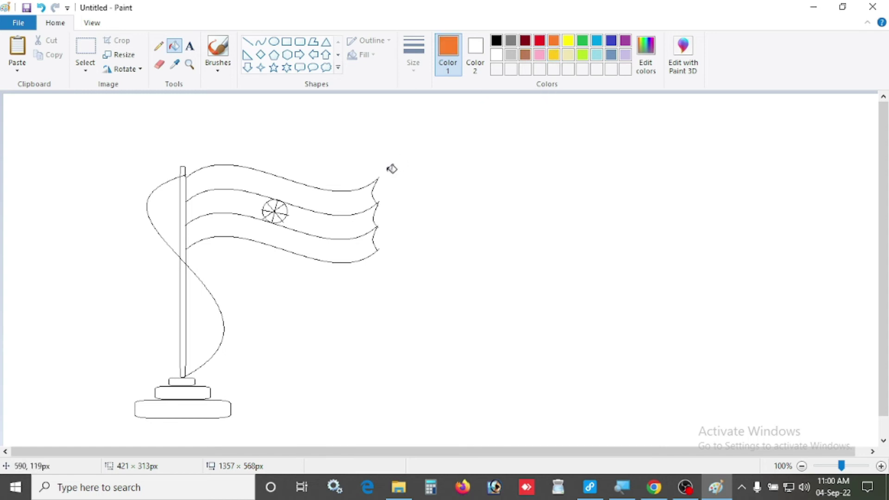
click(324, 203)
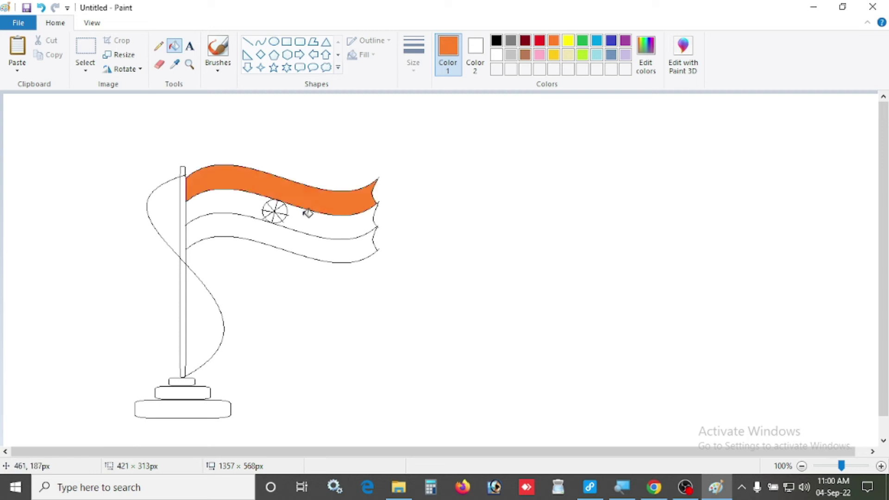
click(582, 41)
click(317, 252)
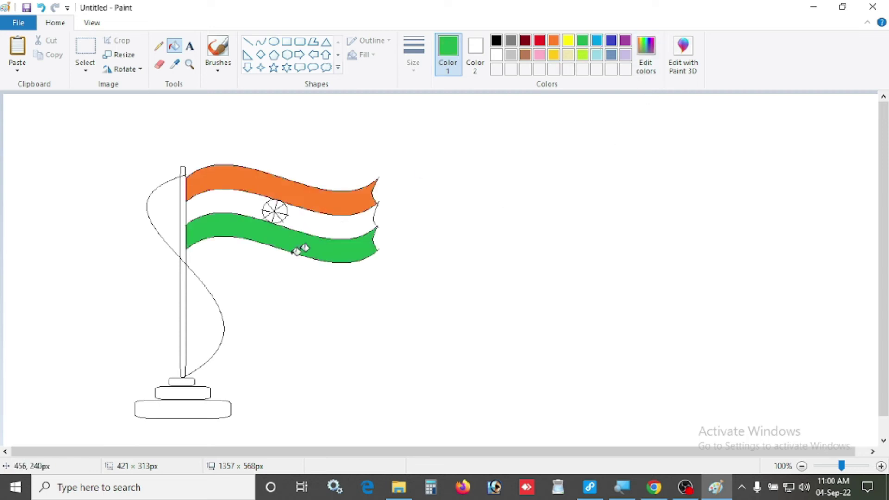
Step: Fill the smallest base block under the pole with orange and the widest base block with green
click(555, 41)
click(192, 381)
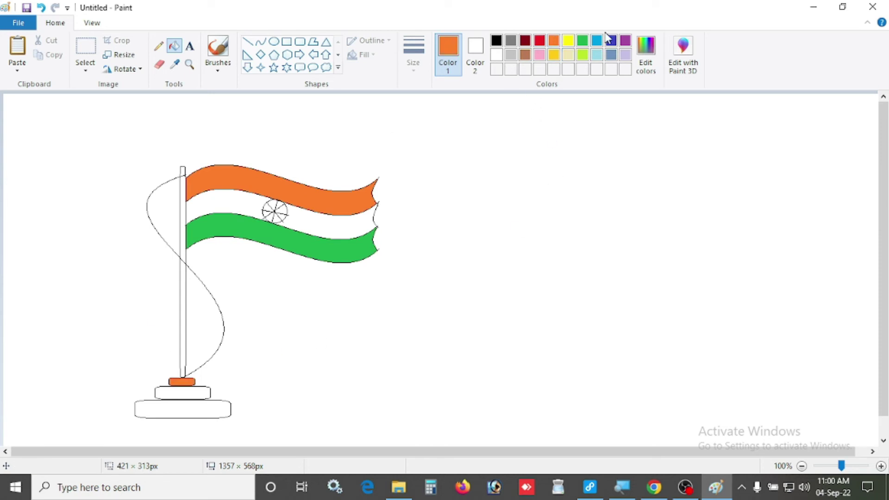
click(583, 41)
click(221, 412)
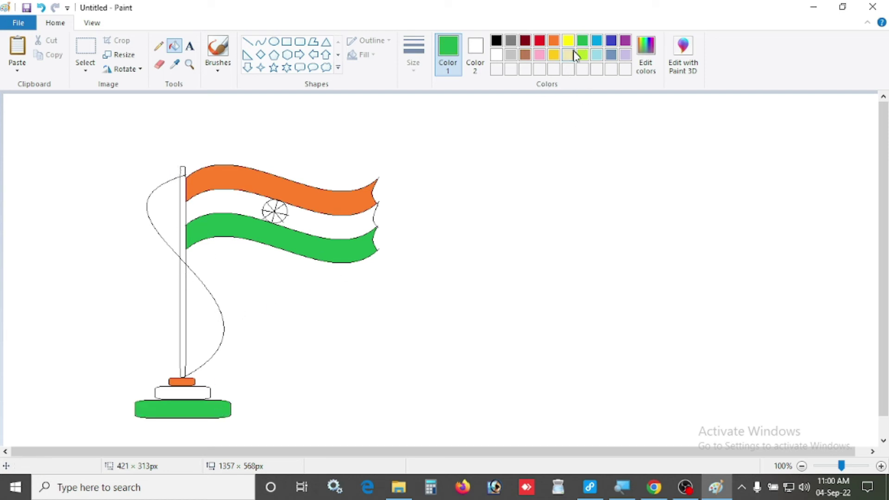
Step: Fill both closed sections of the flagpole with lime
click(583, 56)
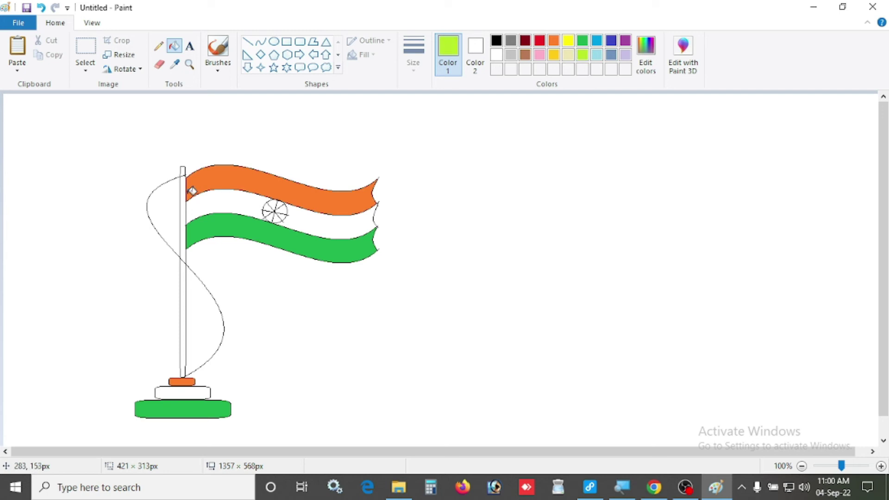
click(184, 202)
click(184, 283)
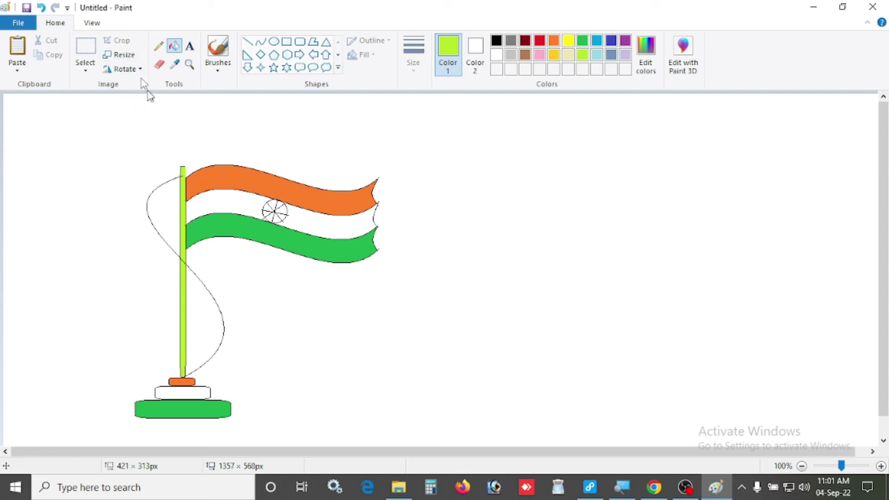
Step: Select the whole flag drawing with a rectangle of about 460 × 461 px and move it slightly up and left
click(91, 48)
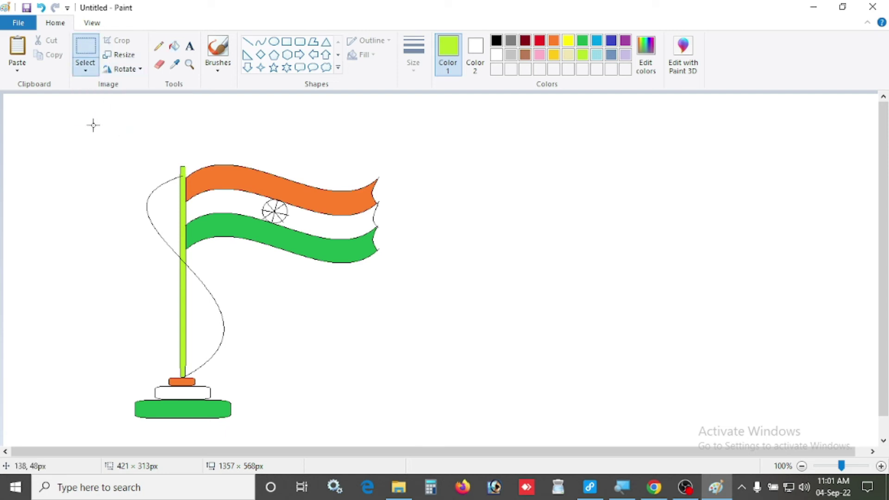
mouse_move(93, 125)
mouse_down()
mouse_move(354, 301)
mouse_move(409, 445)
mouse_move(391, 423)
mouse_up()
drag(226, 288, 202, 268)
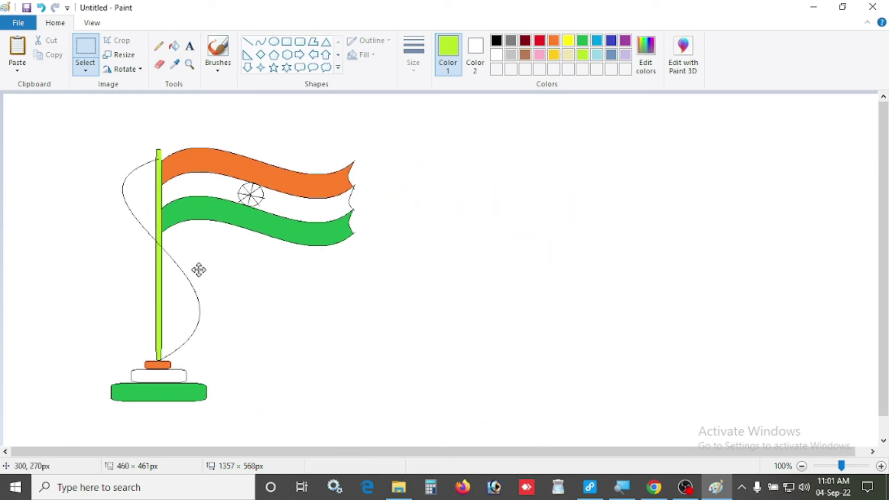
Step: Undo the move, set the background colour to orange, and try moving the rectangle-selected flag drawing to the right
click(480, 59)
click(490, 99)
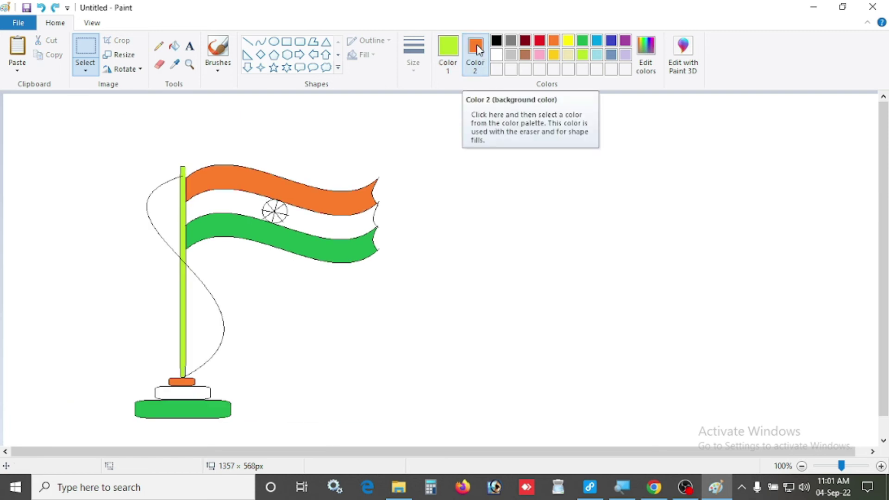
click(496, 58)
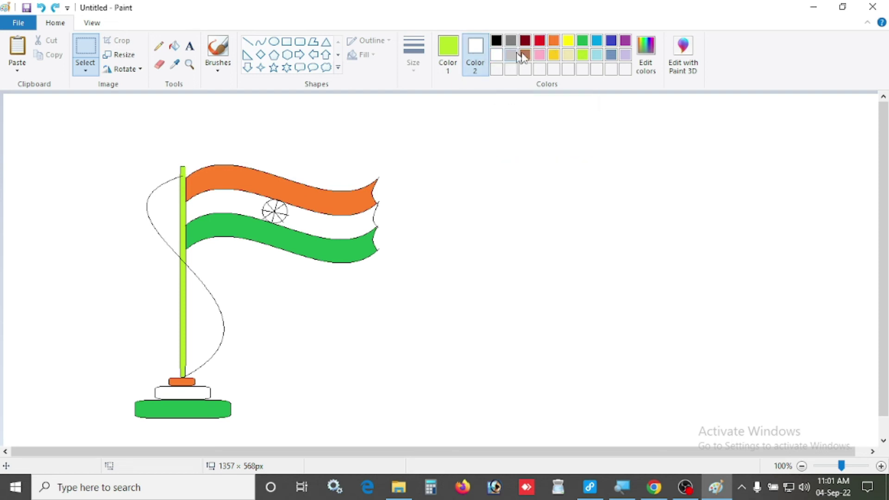
click(549, 44)
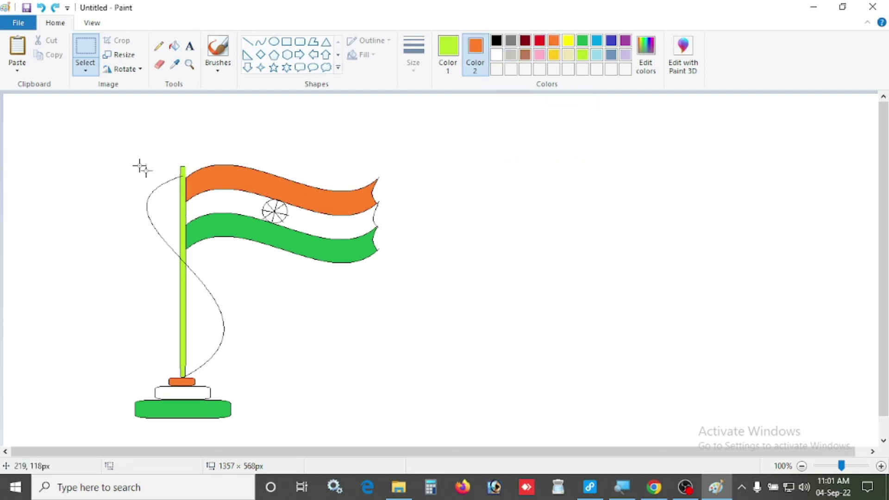
drag(87, 137, 439, 427)
drag(333, 335, 517, 334)
Step: Crop the picture to a rectangle of about 443 × 446 px around the flag drawing, and undo the crop
mouse_move(103, 139)
mouse_down()
mouse_move(426, 407)
mouse_move(426, 431)
mouse_move(391, 428)
mouse_up()
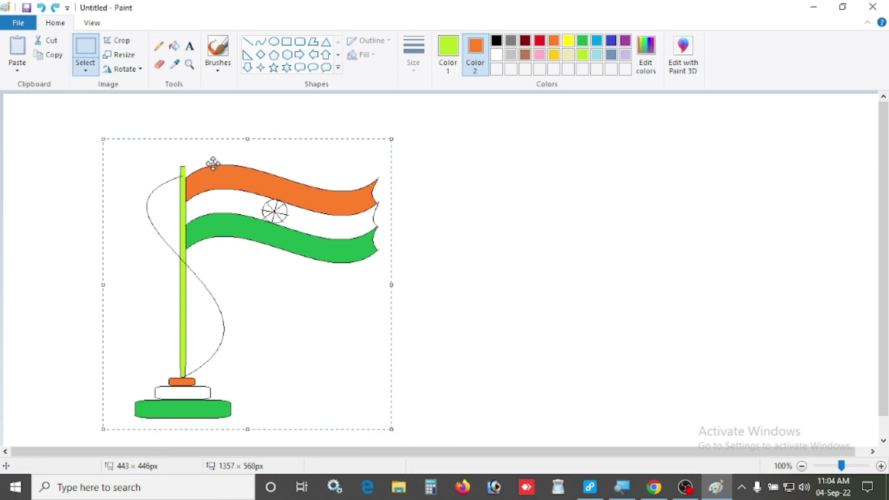
click(123, 44)
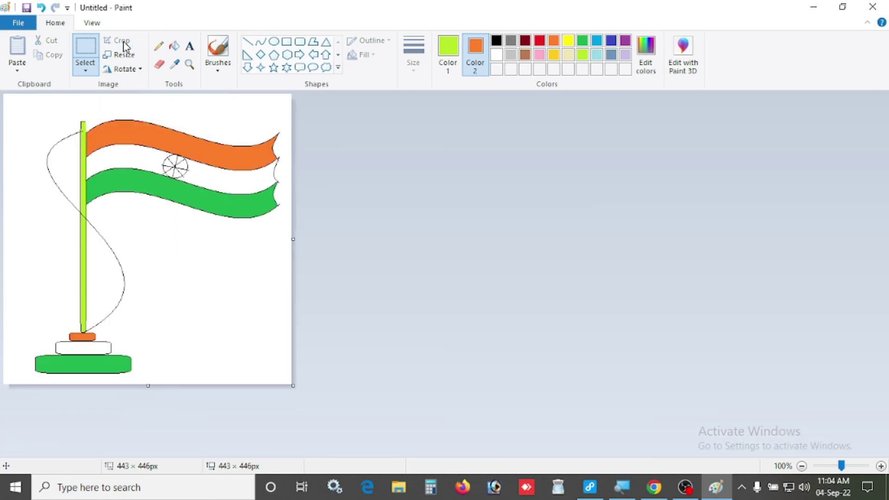
key(ctrl+z)
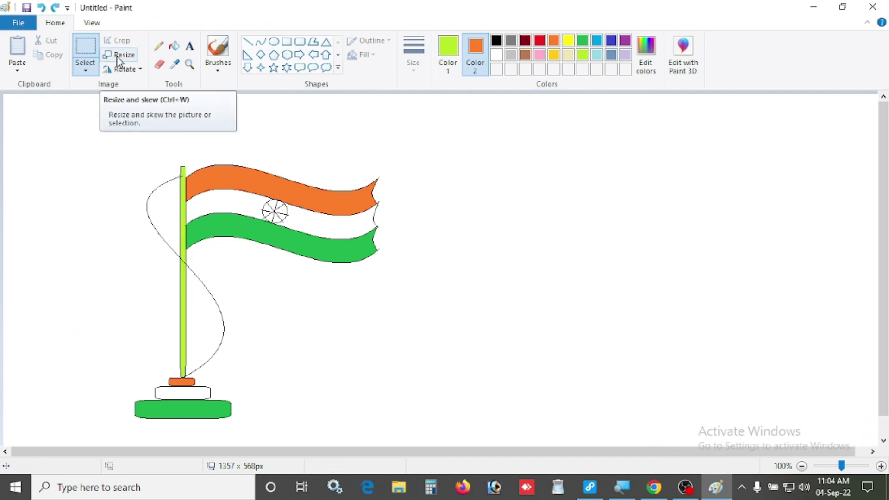
Step: Resize a selection of about 457 × 448 px around the flag drawing to 40 percent, and undo the resize
drag(112, 138, 409, 429)
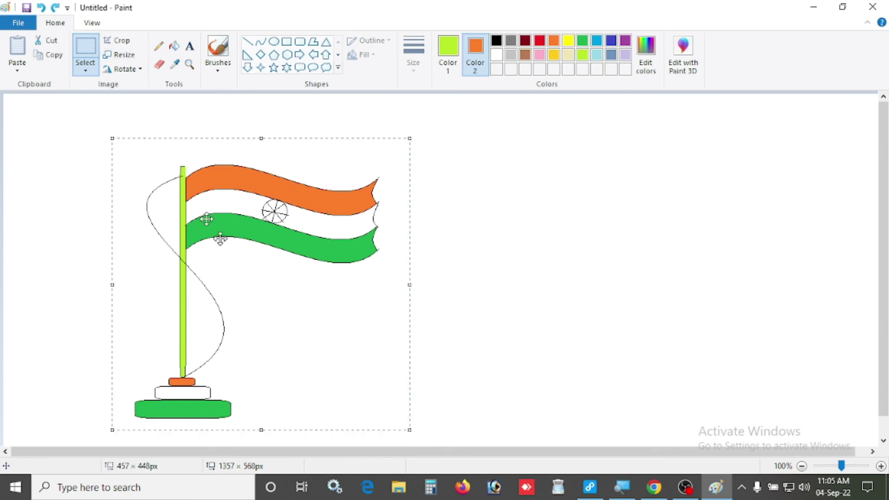
click(118, 55)
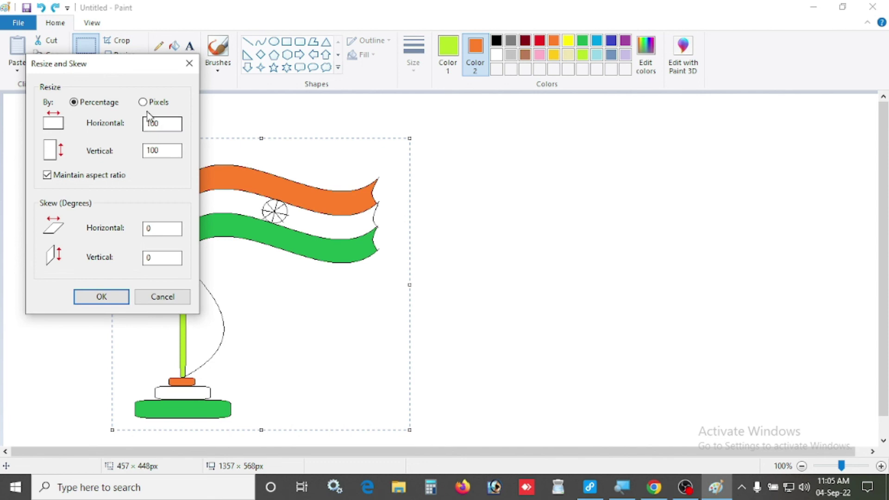
double_click(162, 127)
text(40)
click(99, 297)
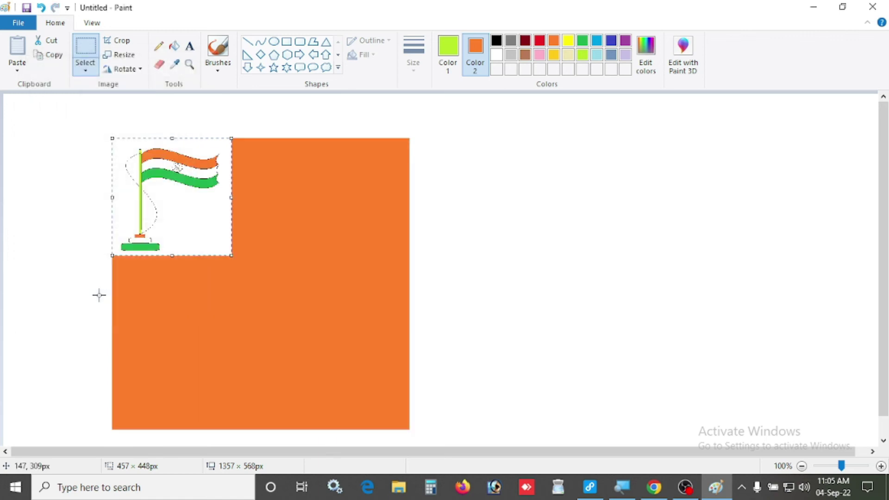
key(ctrl+z)
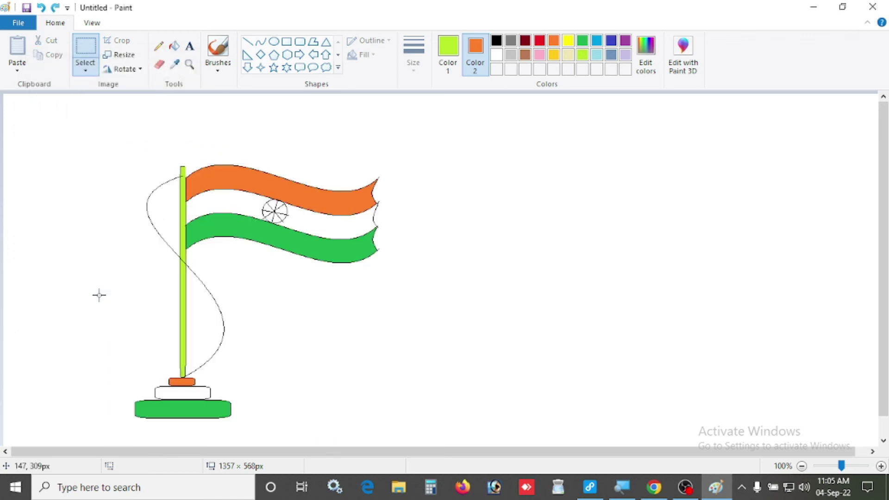
Step: Rotate the entire picture left by 90° twice, and undo both rotations
click(135, 70)
click(145, 100)
click(132, 69)
click(145, 99)
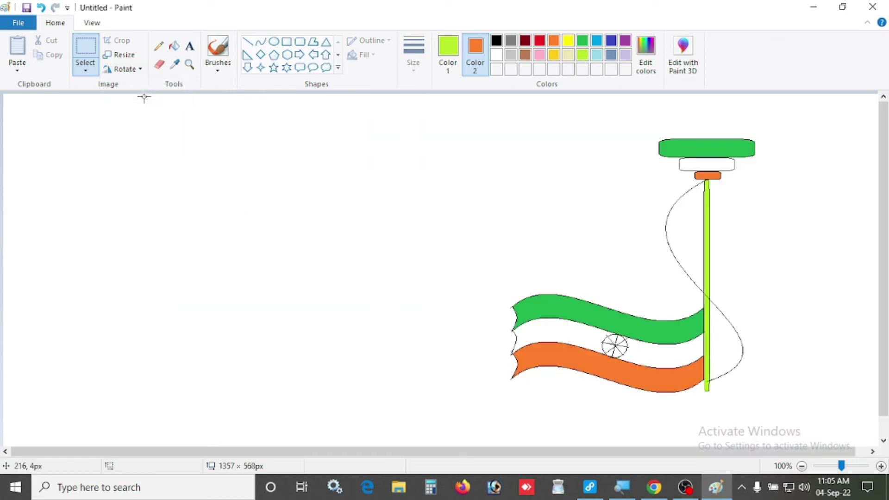
key(ctrl+z)
key(ctrl+z)
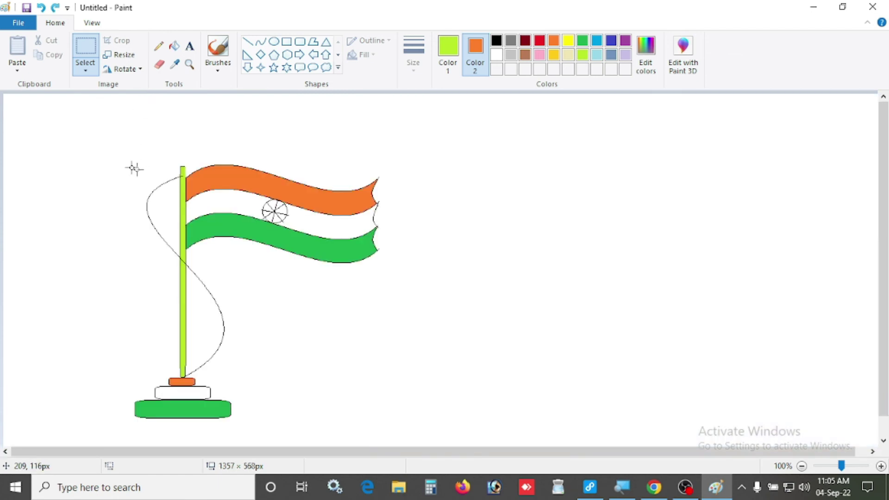
Step: Rotate only a rectangular selection of about 481 × 442 px around the flag drawing left by 90°, and undo it
mouse_move(113, 141)
mouse_down()
mouse_move(419, 453)
mouse_move(427, 428)
mouse_up()
click(123, 70)
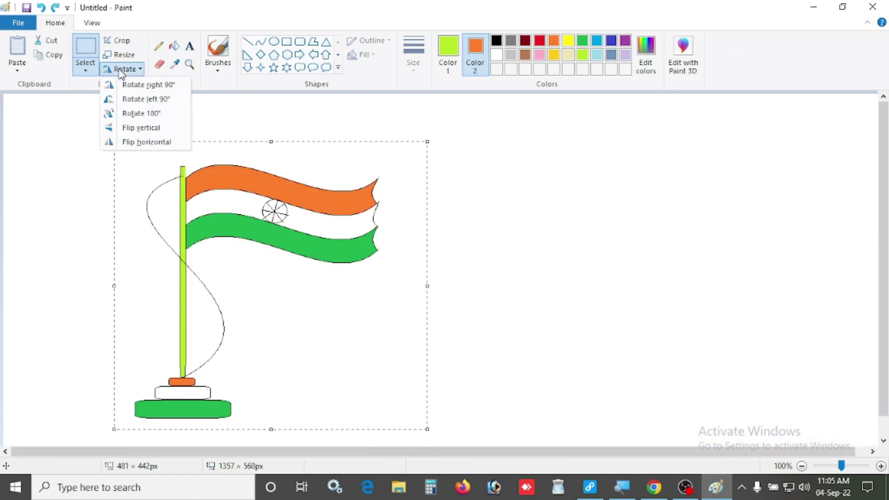
click(155, 98)
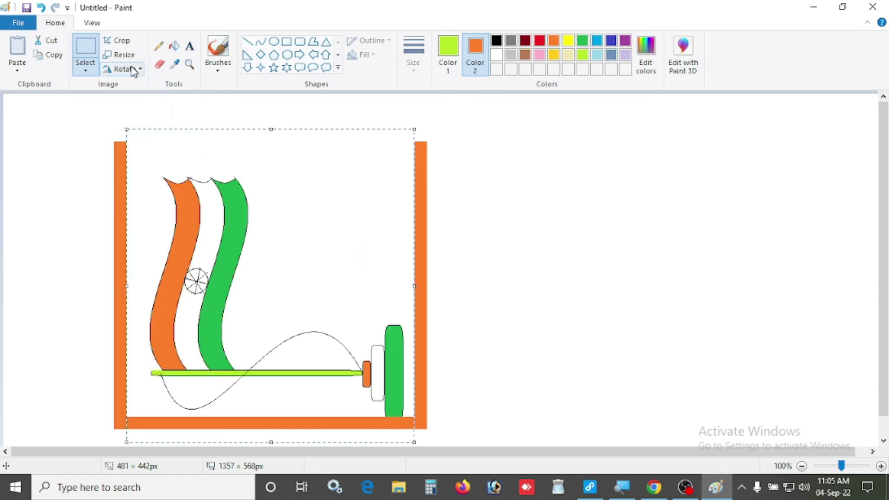
key(ctrl+z)
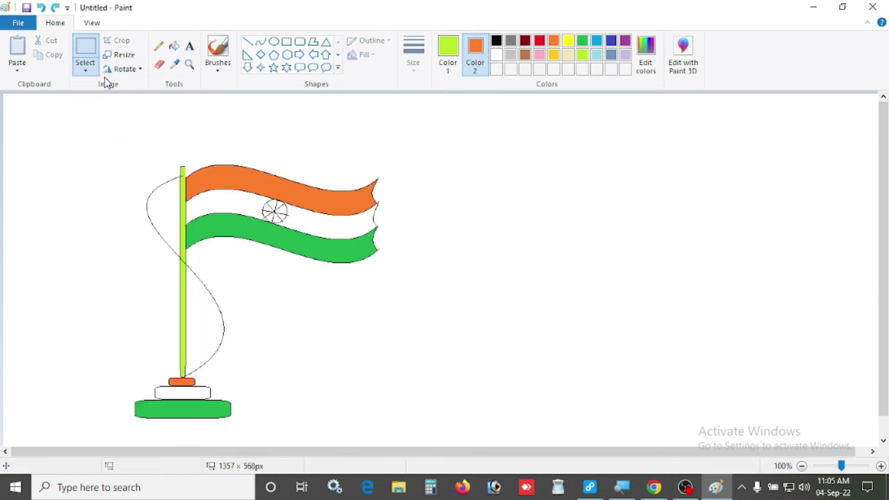
Step: Make a free-form selection around the flag's cloth and try moving it off the pole, first with orange and then white as background colour
click(88, 69)
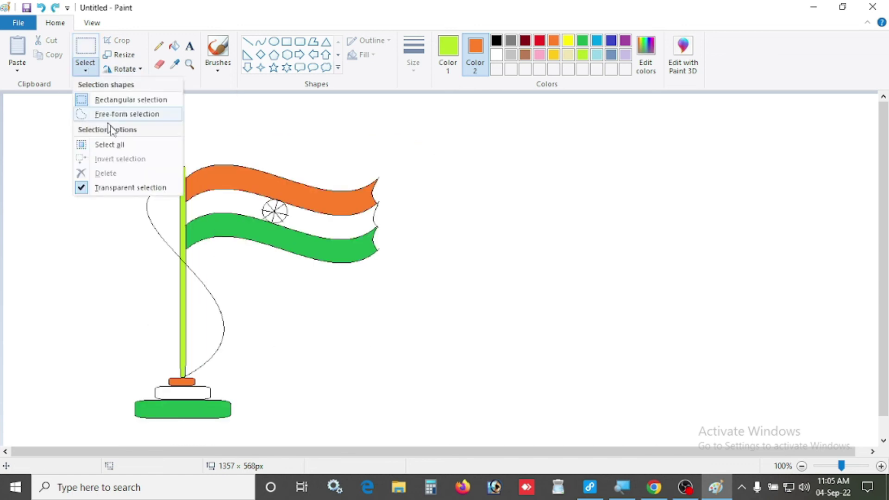
click(145, 118)
mouse_move(188, 165)
mouse_down()
mouse_move(188, 241)
mouse_move(367, 271)
mouse_move(403, 244)
mouse_move(394, 175)
mouse_move(379, 166)
mouse_move(356, 171)
mouse_move(260, 151)
mouse_move(189, 164)
mouse_up()
mouse_move(280, 197)
mouse_down()
mouse_move(399, 196)
mouse_move(280, 203)
mouse_move(283, 196)
mouse_up()
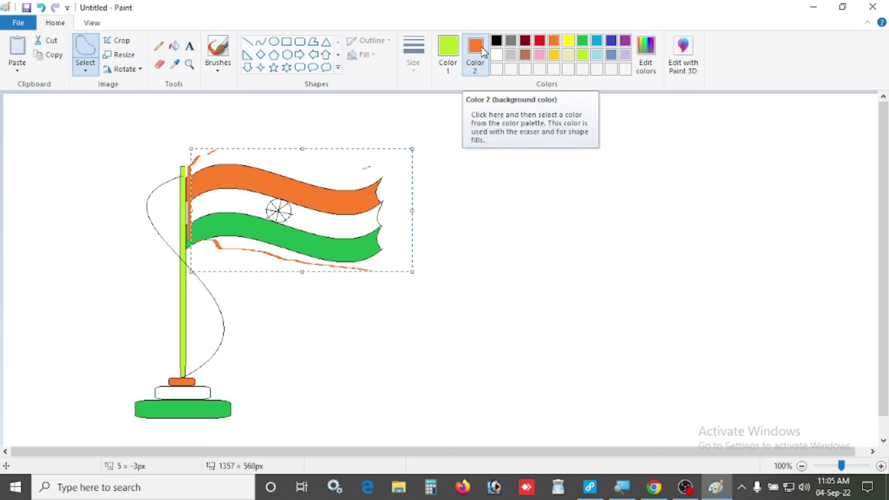
mouse_move(299, 195)
mouse_down()
mouse_move(452, 204)
mouse_move(310, 204)
mouse_up()
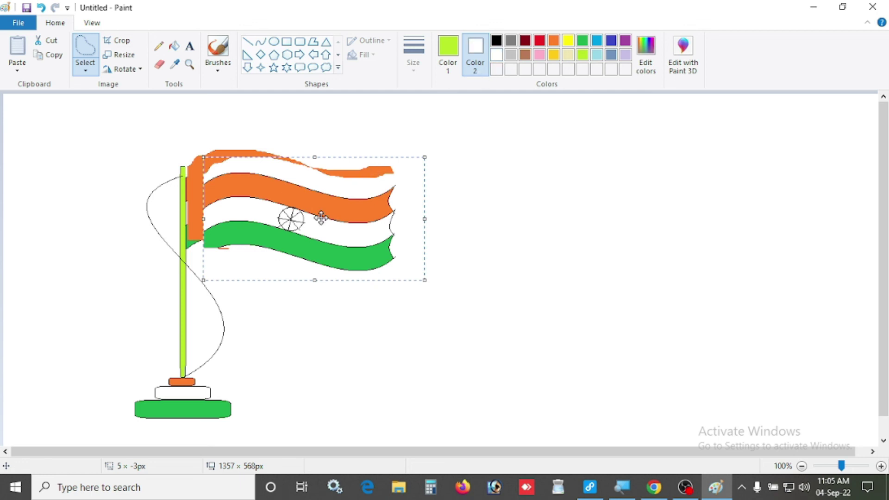
drag(321, 218, 304, 211)
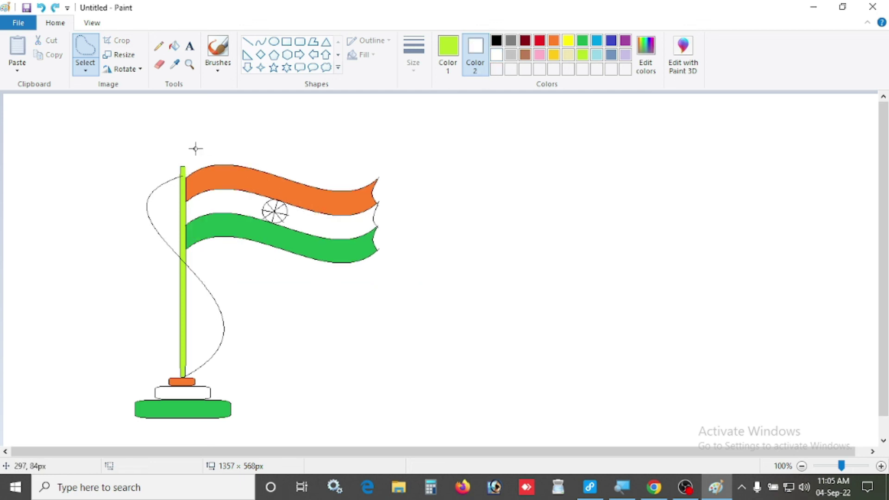
Step: Outline the flag's cloth again with a free-form selection, move it well to the right of the pole, and undo the move
mouse_move(195, 152)
mouse_down()
mouse_move(197, 205)
mouse_move(221, 263)
mouse_move(366, 280)
mouse_move(439, 222)
mouse_move(348, 155)
mouse_move(193, 149)
mouse_up()
drag(236, 183, 365, 195)
key(ctrl+z)
Step: Select all of the picture, shift it left and slightly down, and undo the move
click(85, 72)
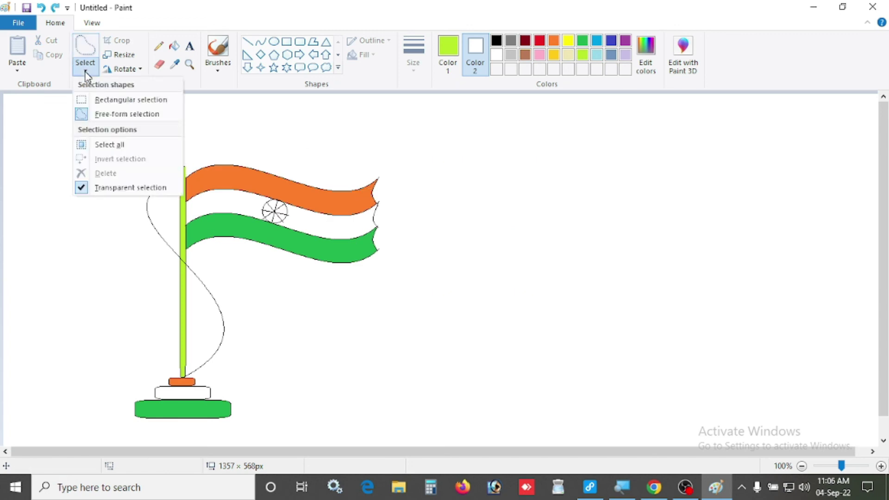
click(117, 144)
mouse_move(405, 188)
mouse_down()
mouse_move(633, 206)
mouse_move(370, 201)
mouse_up()
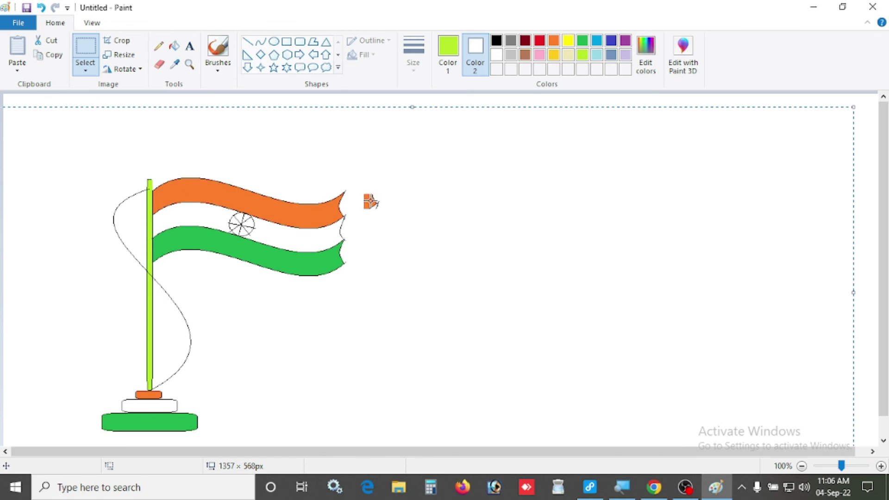
key(ctrl+z)
click(85, 72)
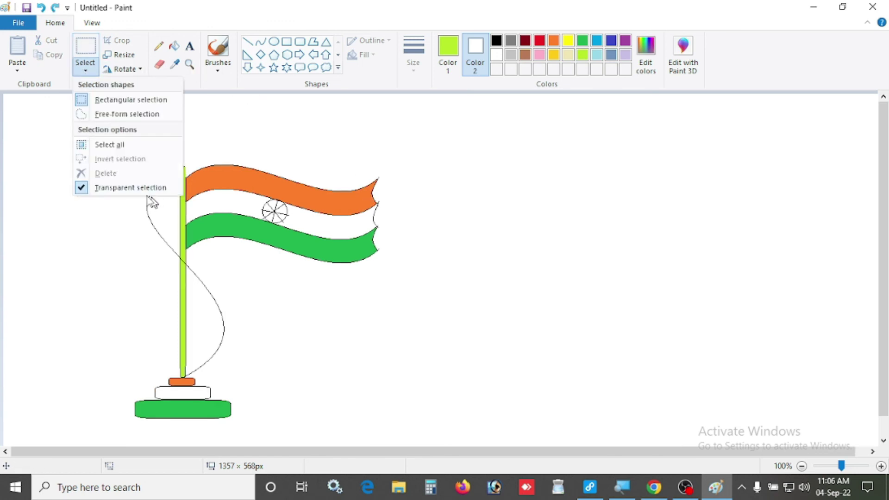
click(242, 187)
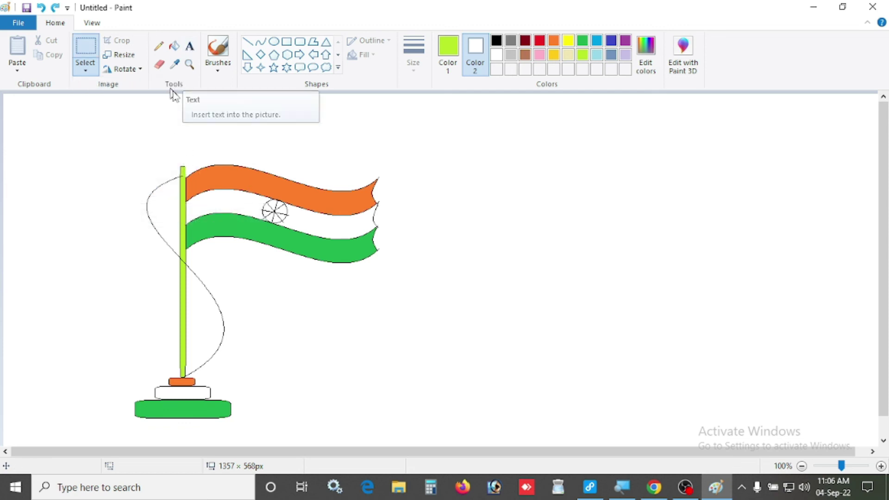
Step: Draw a six-point star about 251 × 194 px over the flag's cloth, shift it left, and delete it
click(287, 68)
drag(264, 149, 426, 274)
drag(391, 249, 350, 241)
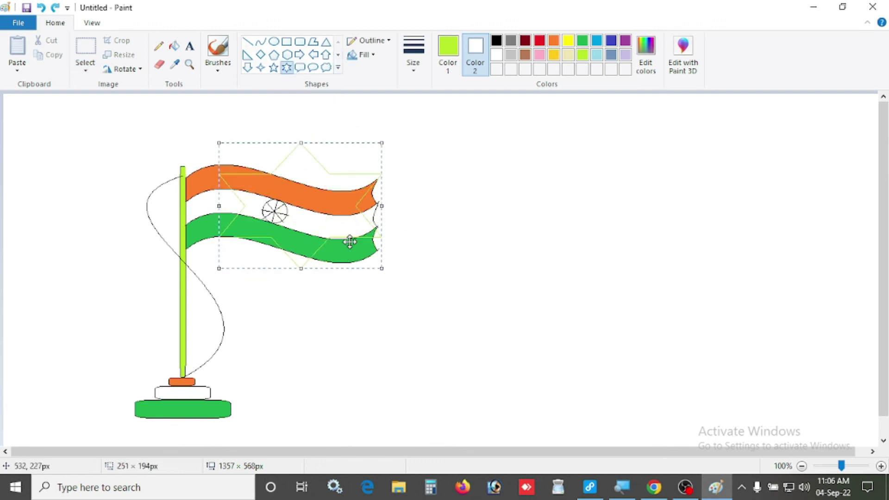
key(Delete)
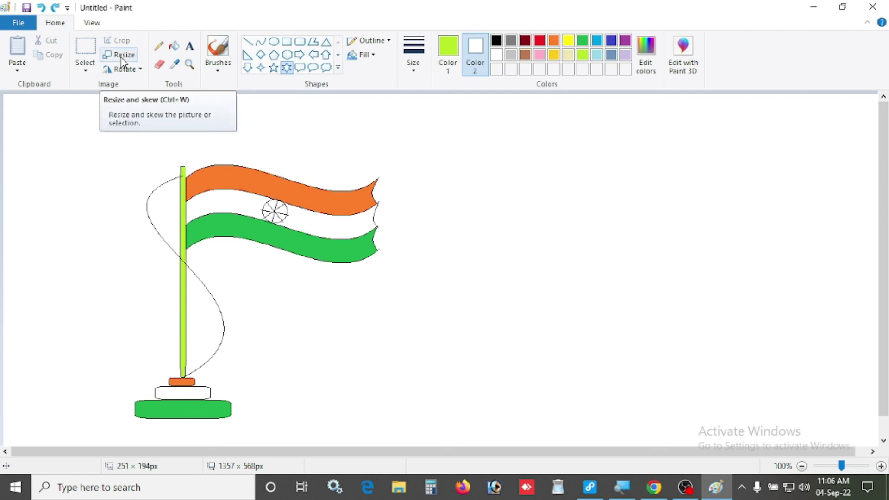
click(92, 72)
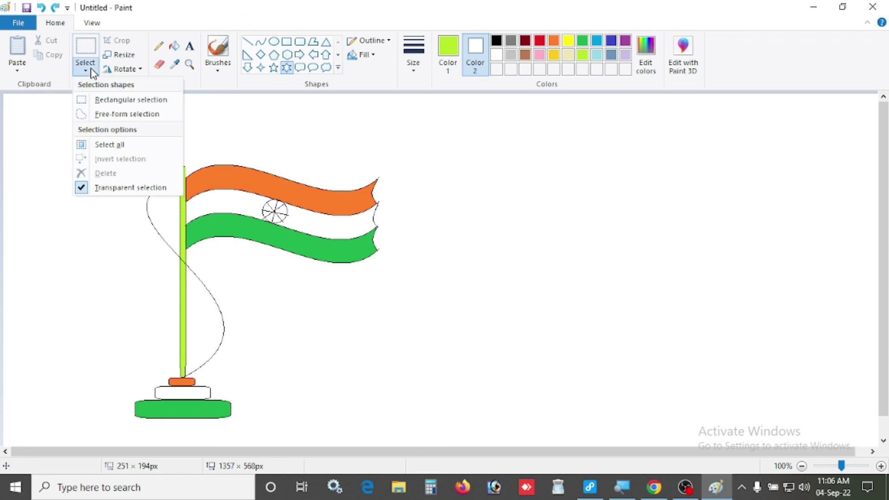
click(245, 119)
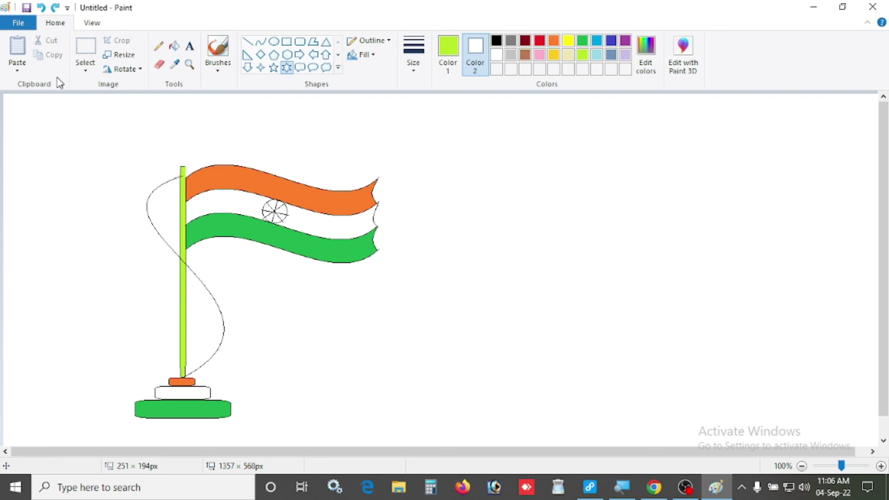
Step: Paste the picture file Welcome Scan from the Scanned Documents folder into the flag drawing
click(17, 71)
click(42, 104)
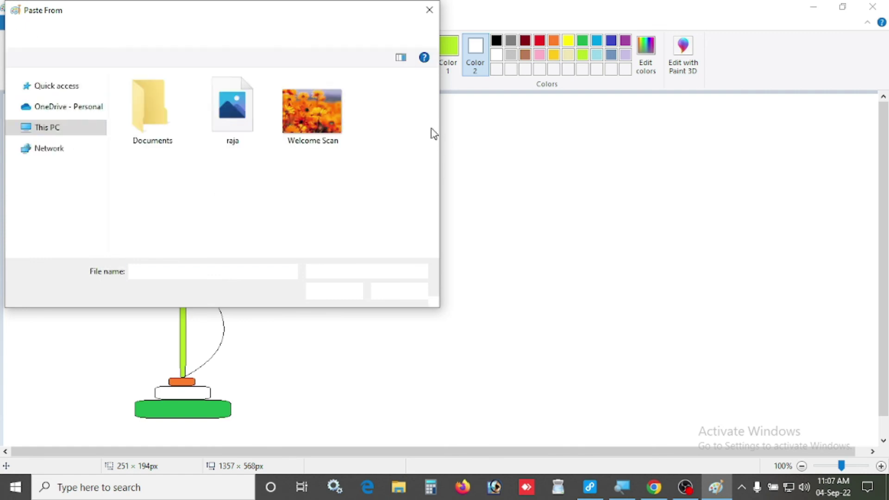
click(305, 117)
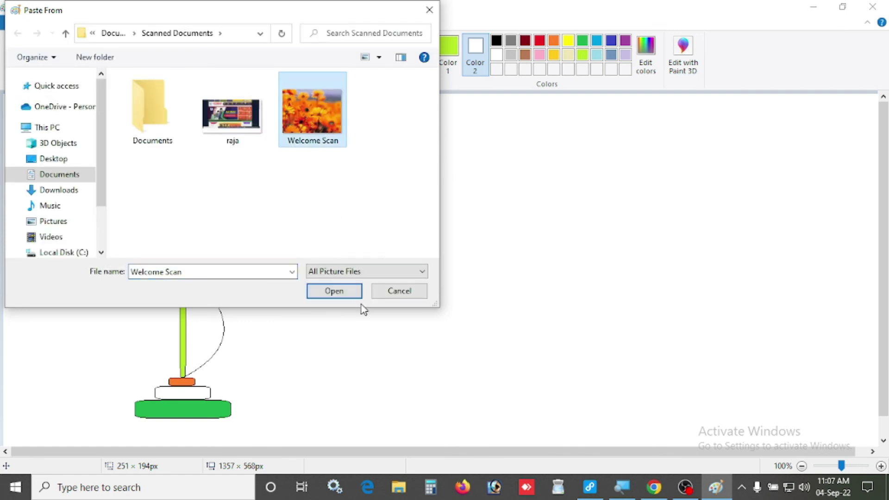
click(338, 291)
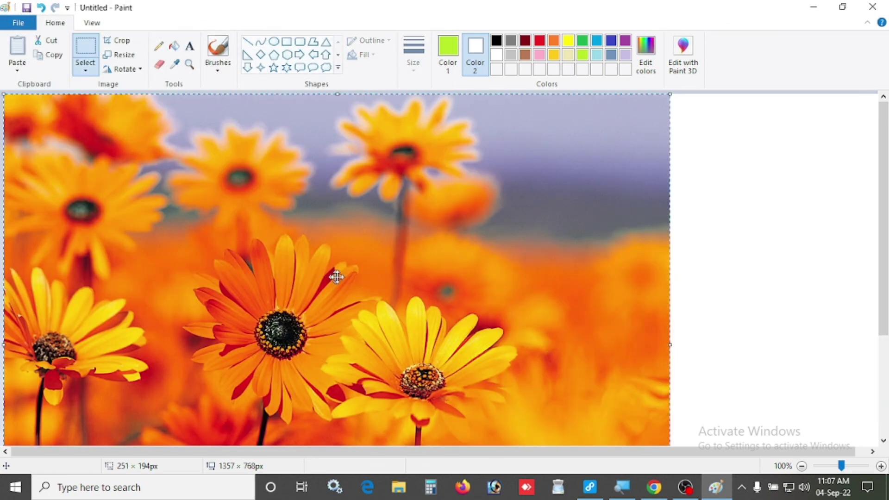
Step: Resize the pasted flower picture to 50 percent horizontally and vertically, and delete it from the drawing
click(120, 55)
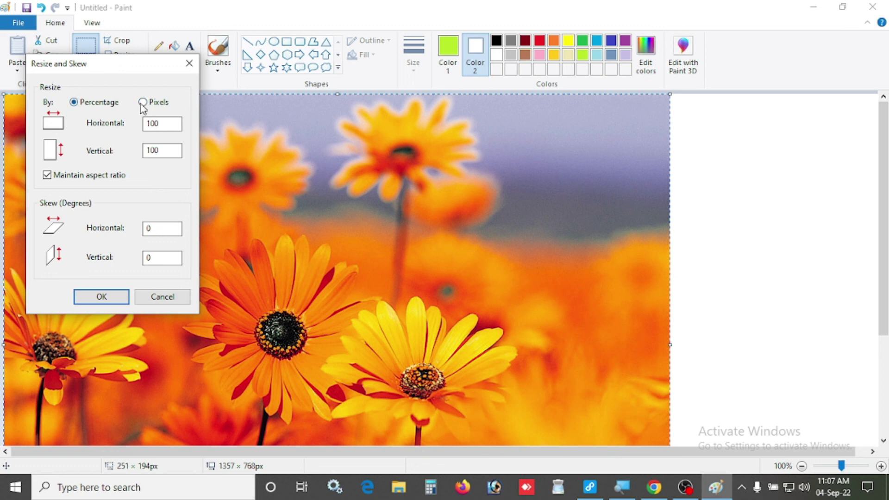
double_click(165, 123)
click(143, 102)
click(103, 179)
double_click(176, 123)
click(103, 103)
text(50)
click(87, 176)
double_click(169, 150)
double_click(163, 125)
text(50)
click(115, 300)
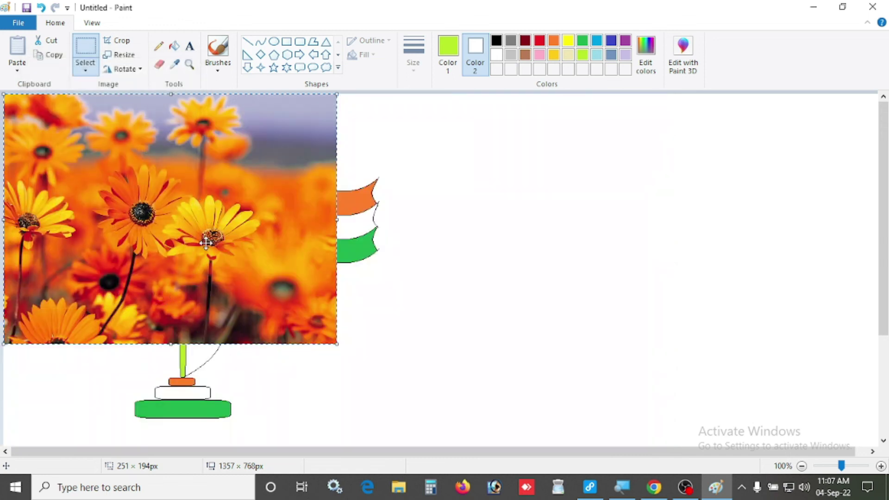
key(Delete)
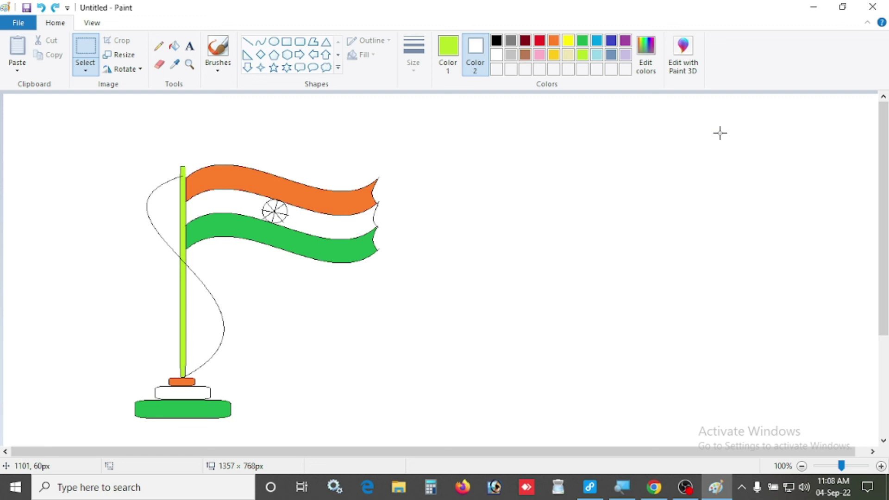
Step: Close the flag drawing without saving its changes and switch to OBS
click(870, 6)
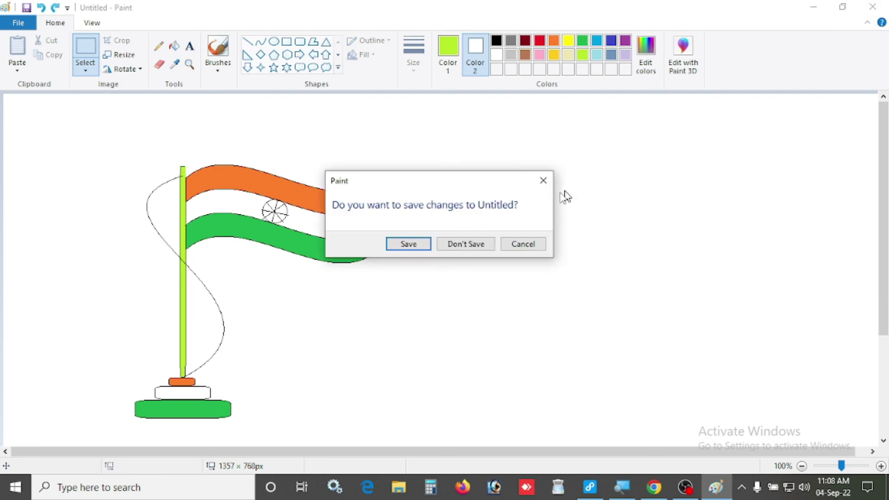
click(465, 245)
click(685, 486)
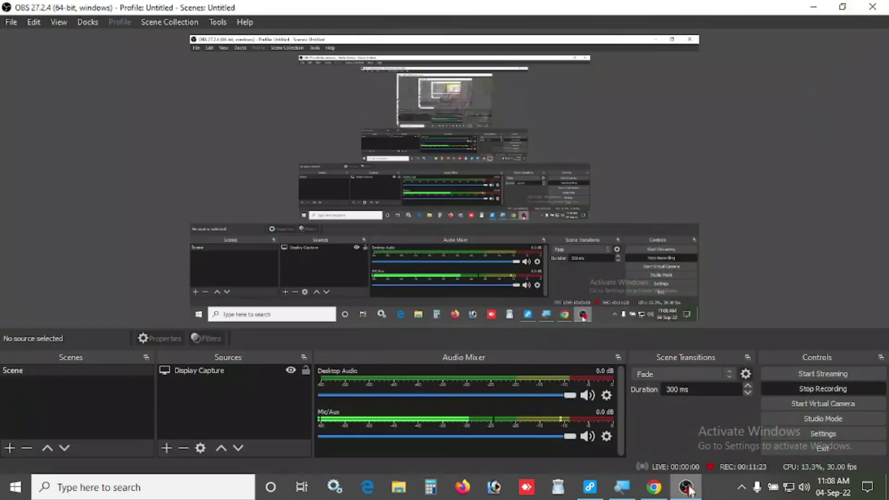